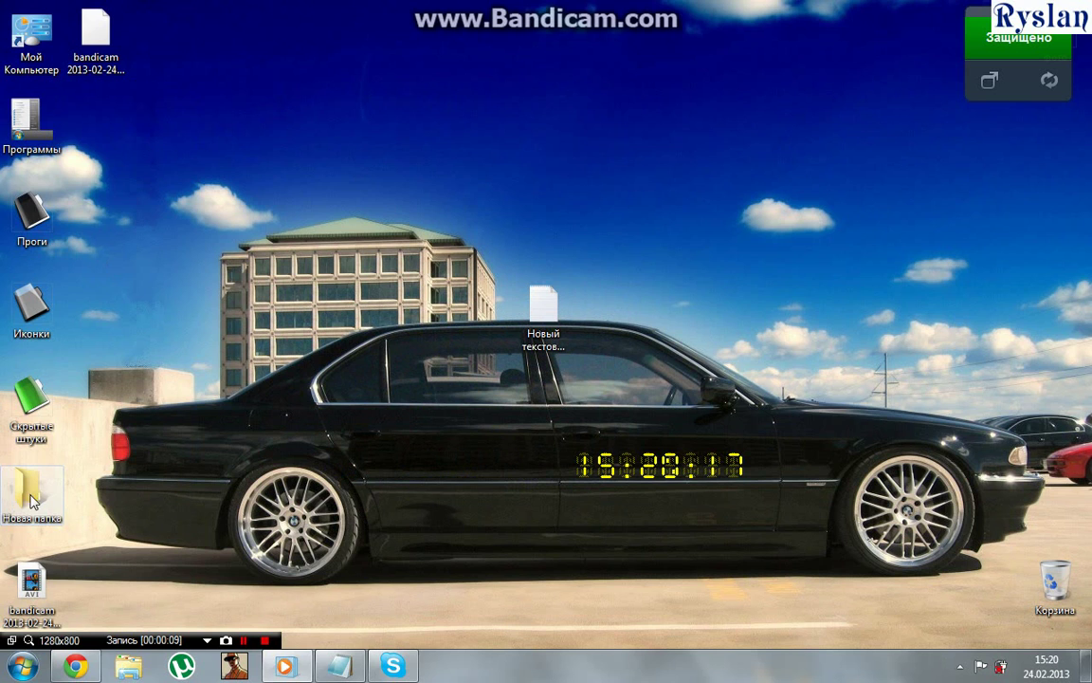
- Open the "Новая папка" folder on the desktop and create a WinRAR archive named 1 in it
double_click(52, 517)
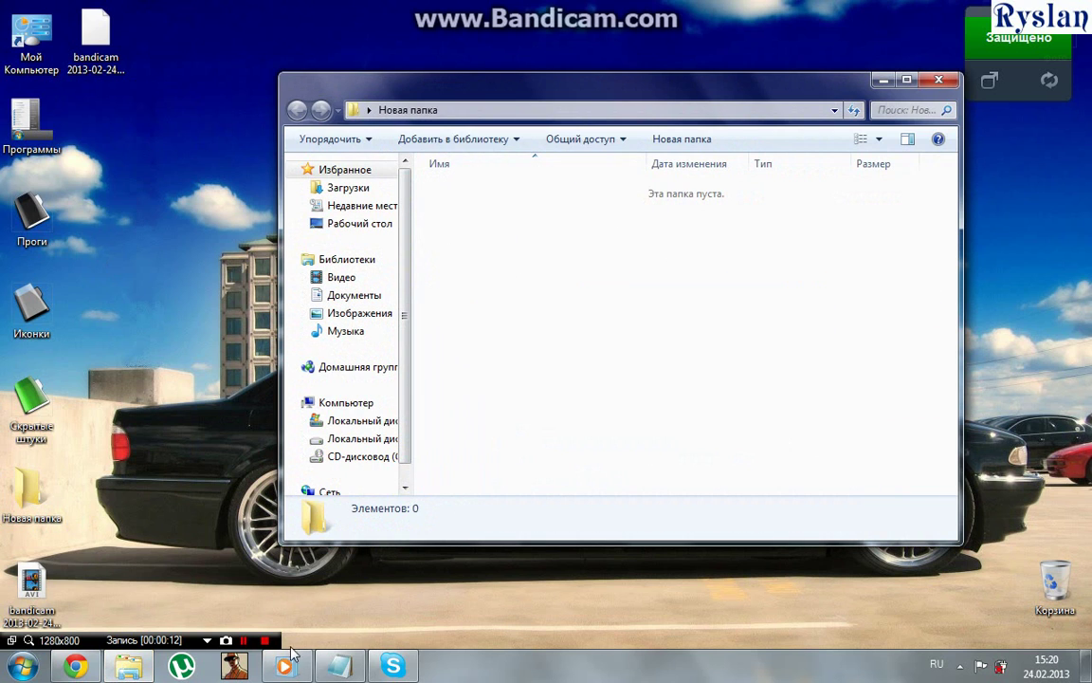
left_click(338, 663)
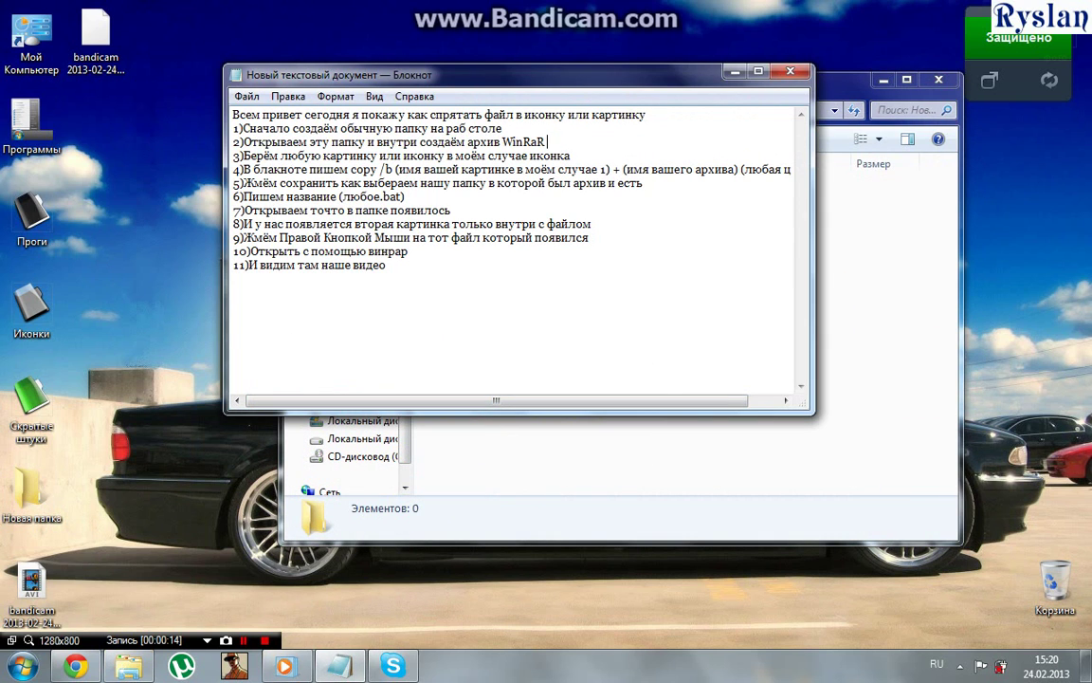
mouse_move(547, 141)
left_mouse_down()
mouse_move(234, 141)
mouse_move(547, 141)
left_mouse_up()
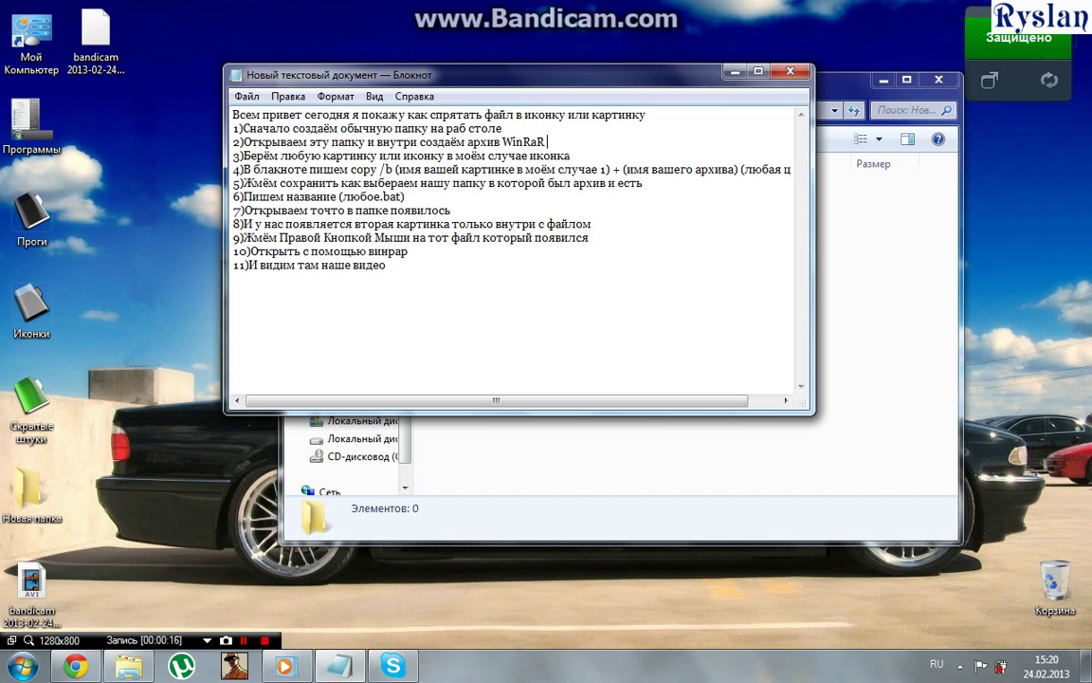
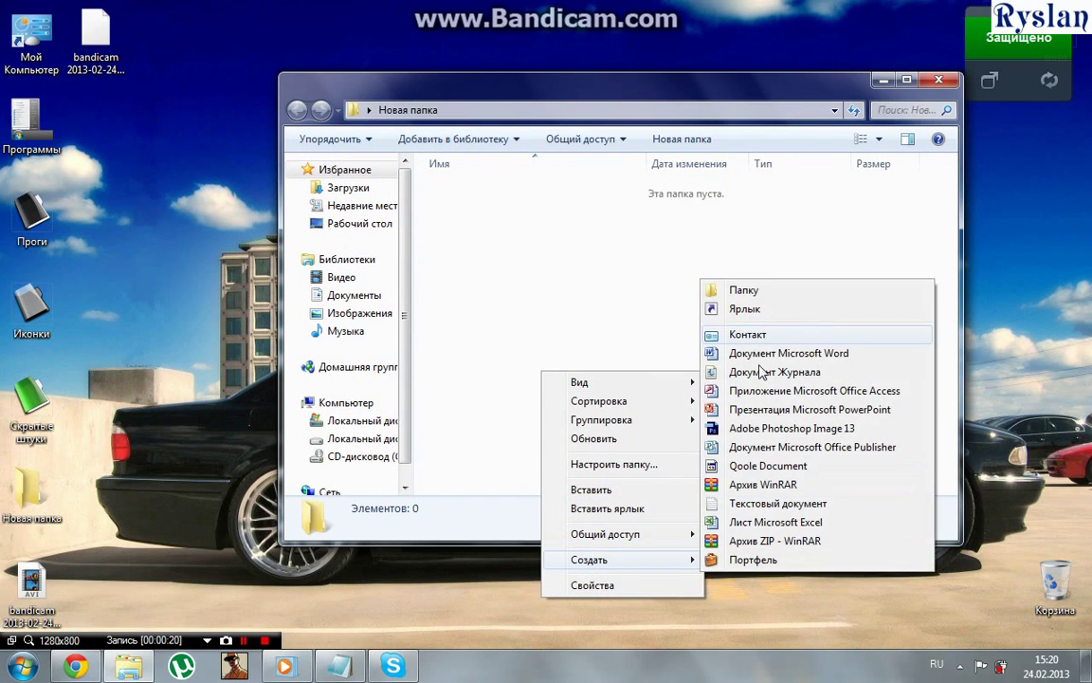
left_click(754, 484)
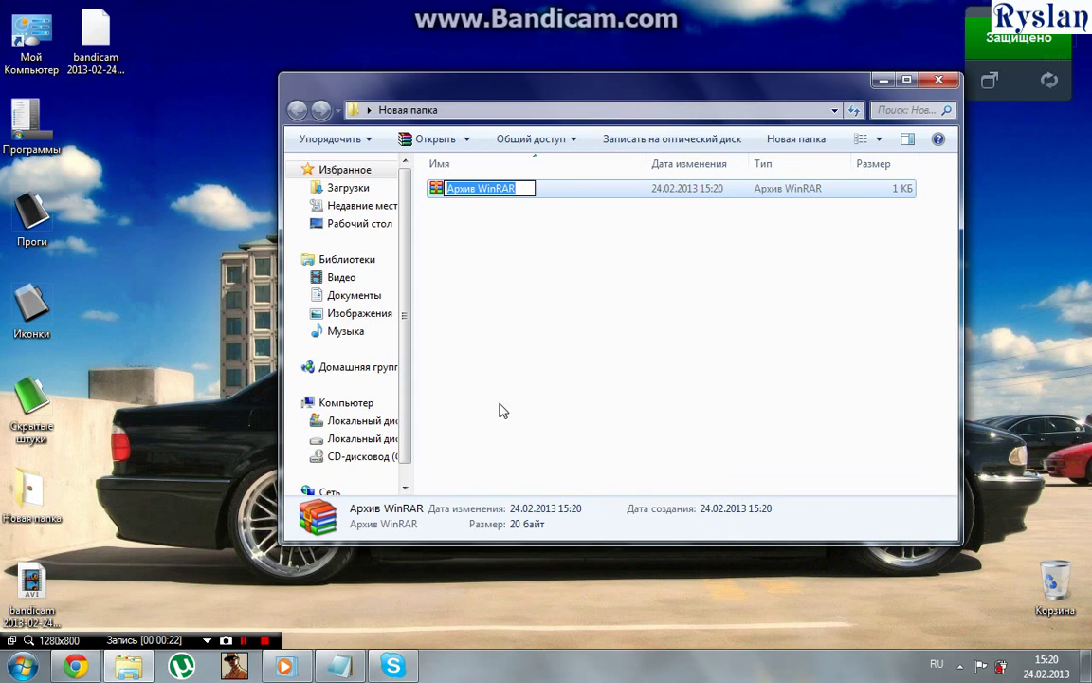
type("1")
left_click(546, 309)
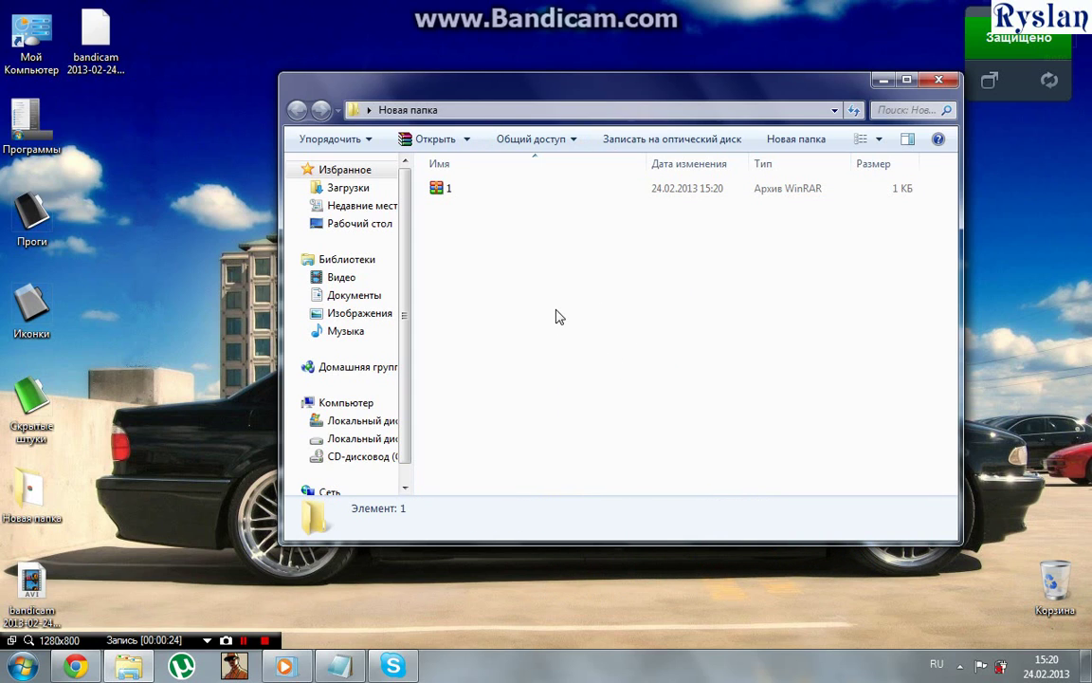
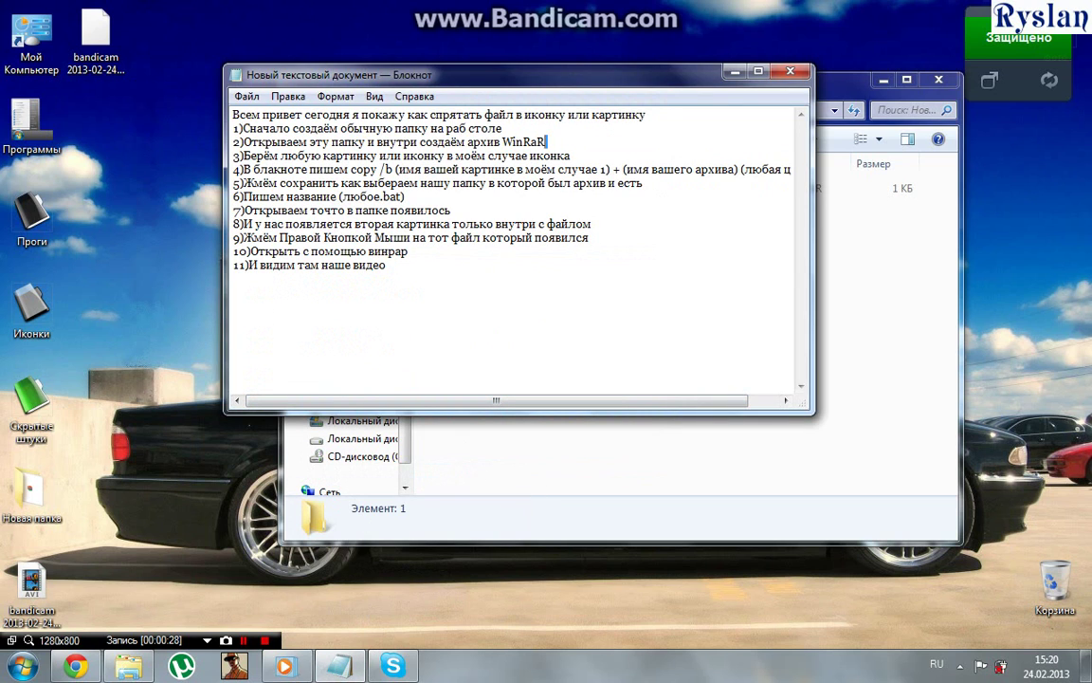
- Copy the vkontakte-512x512 icon from the "Иконки ВК" folder inside "Иконки" into "Новая папка"
mouse_move(566, 156)
left_mouse_down()
mouse_move(421, 170)
mouse_move(281, 156)
mouse_move(573, 156)
left_mouse_up()
left_click(574, 157)
left_click(734, 73)
double_click(51, 303)
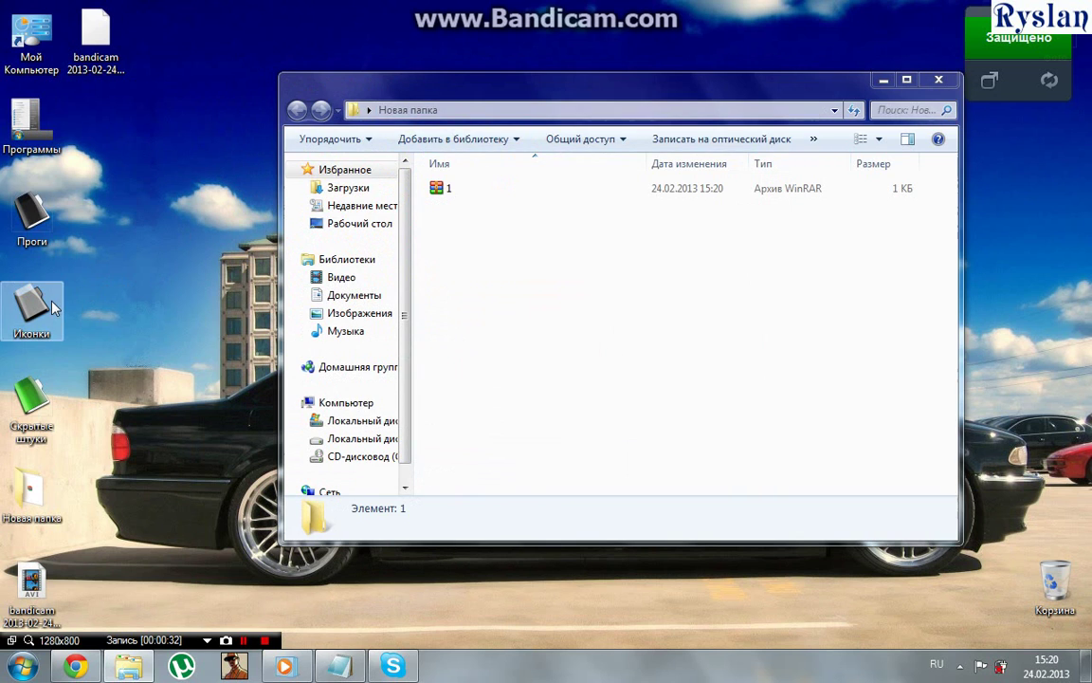
double_click(478, 243)
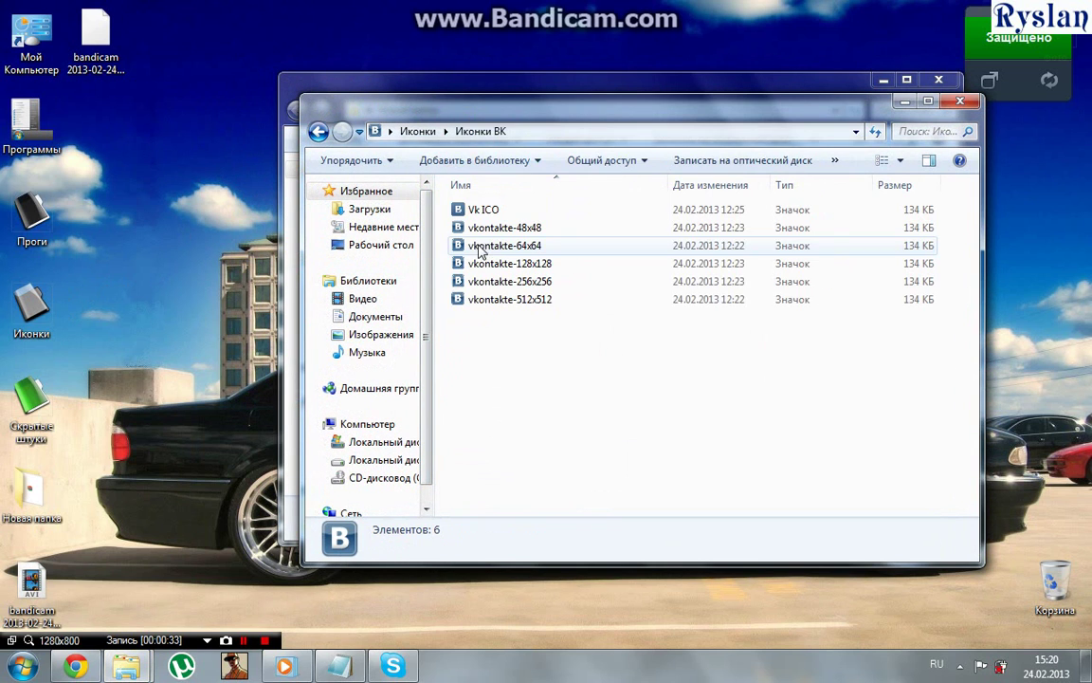
right_click(491, 300)
left_click(540, 548)
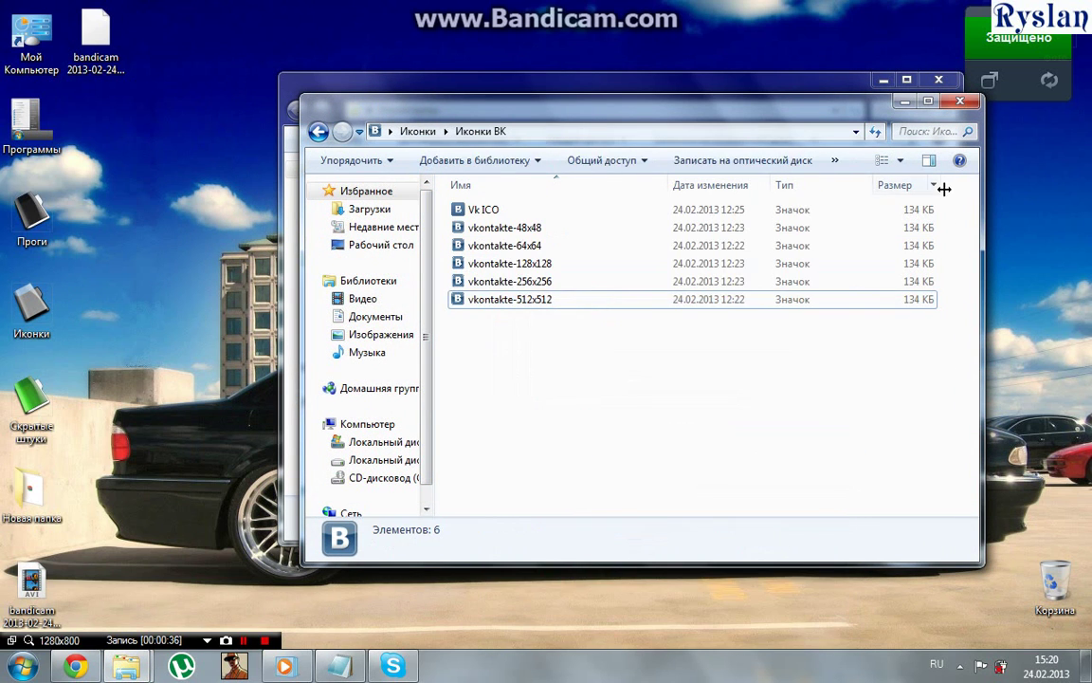
left_click(962, 101)
right_click(568, 318)
left_click(622, 443)
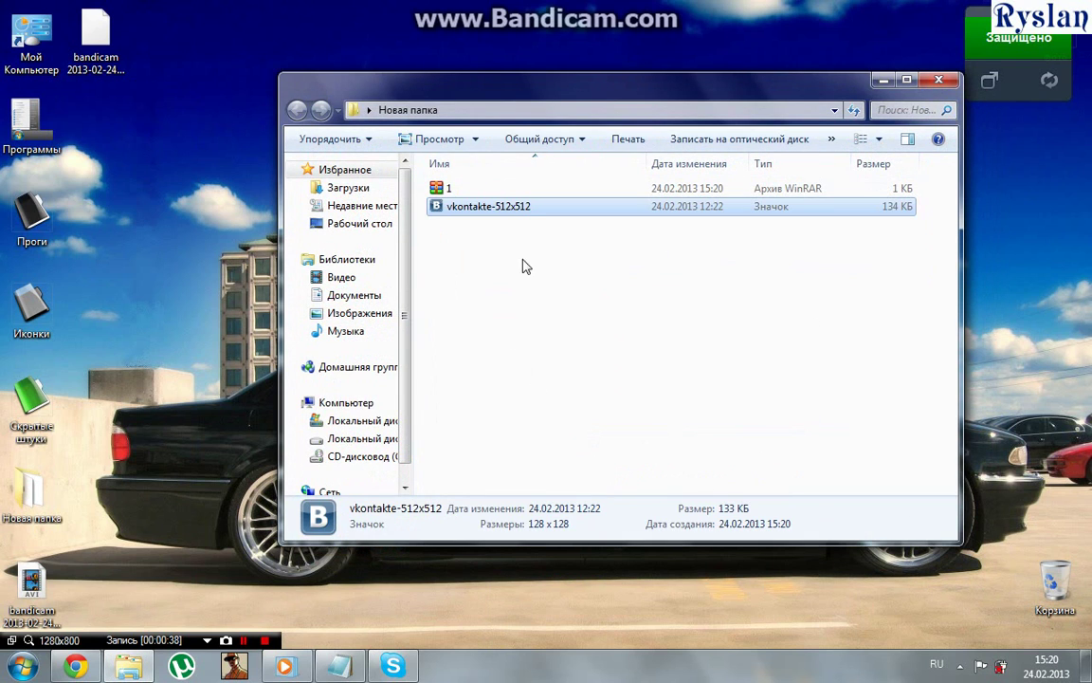
- Rename the copied vkontakte-512x512 icon as 2
right_click(506, 208)
left_click(573, 611)
type("2")
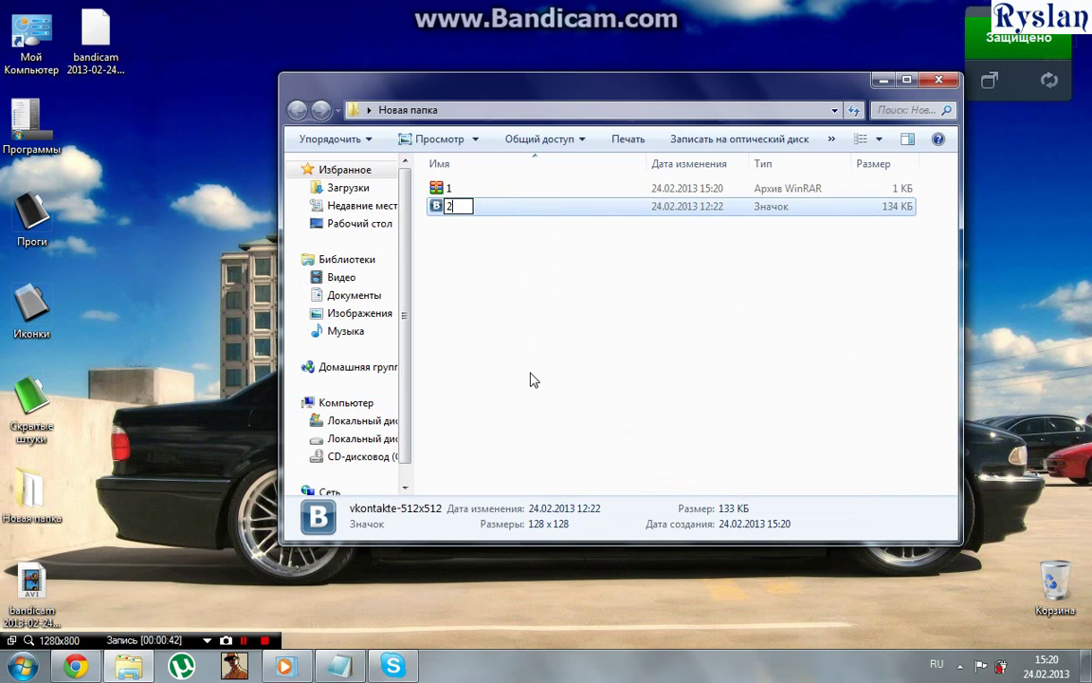
left_click(475, 316)
- Consult line 4 of the notes and write "copy /b 2.ico + 1.rar 100500" in the blank desktop text document
left_click(339, 665)
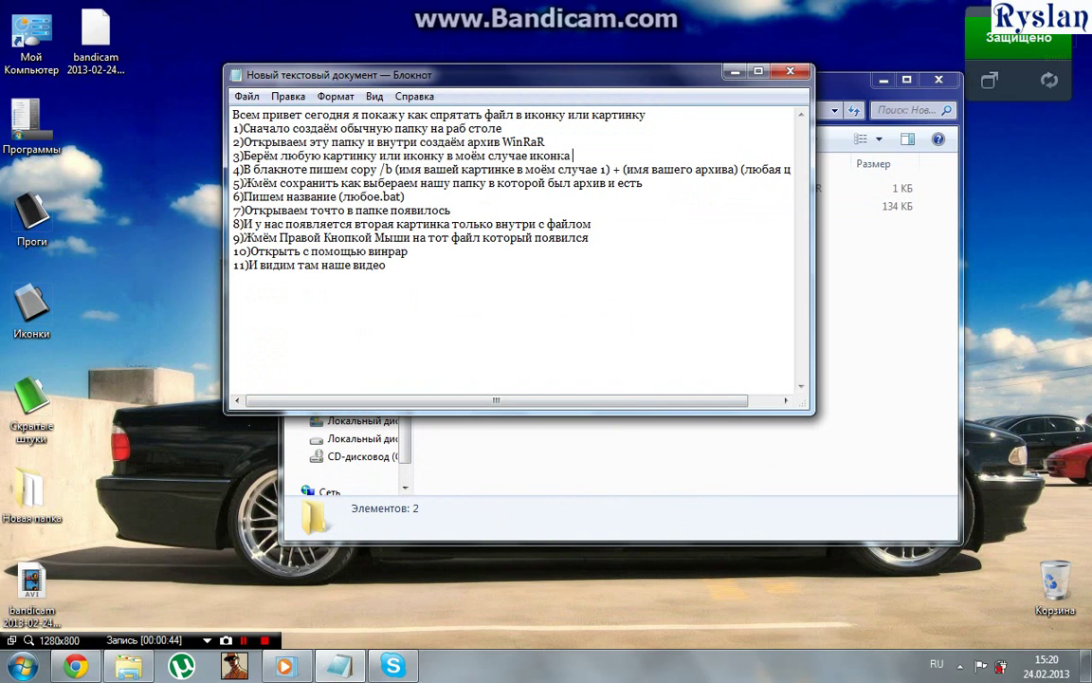
left_click_drag(243, 169, 797, 168)
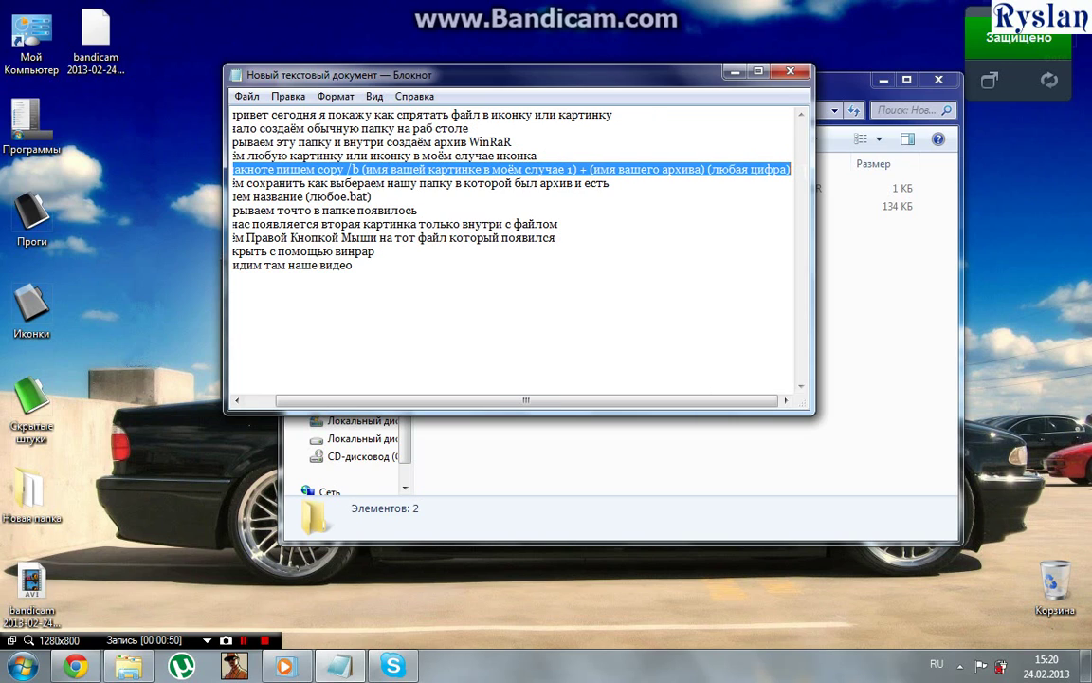
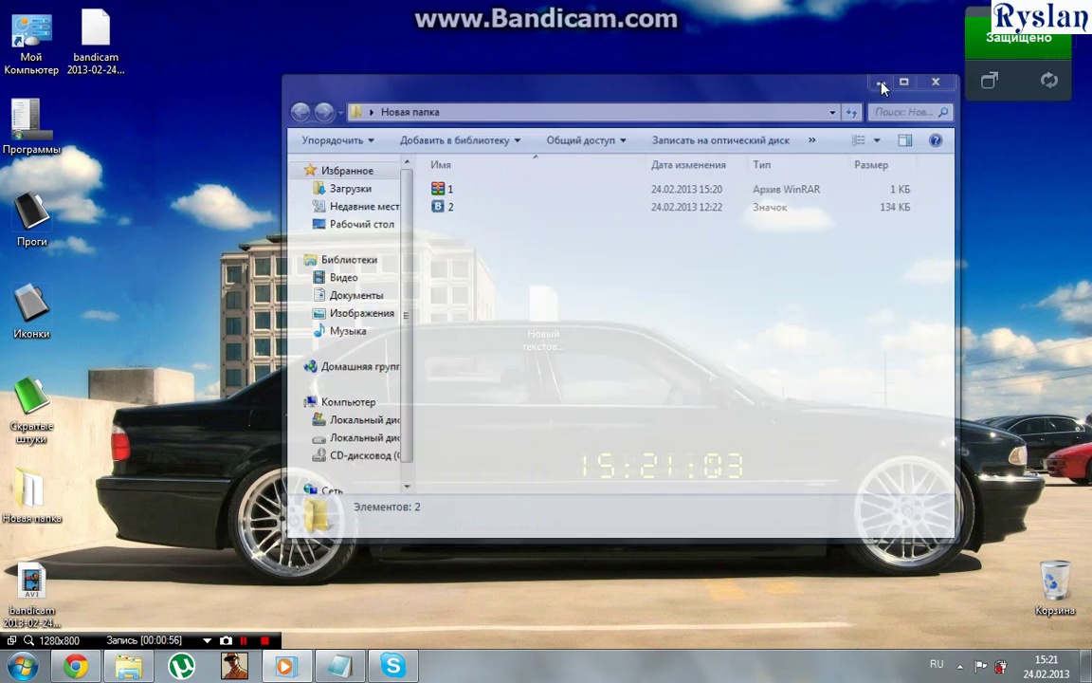
double_click(541, 306)
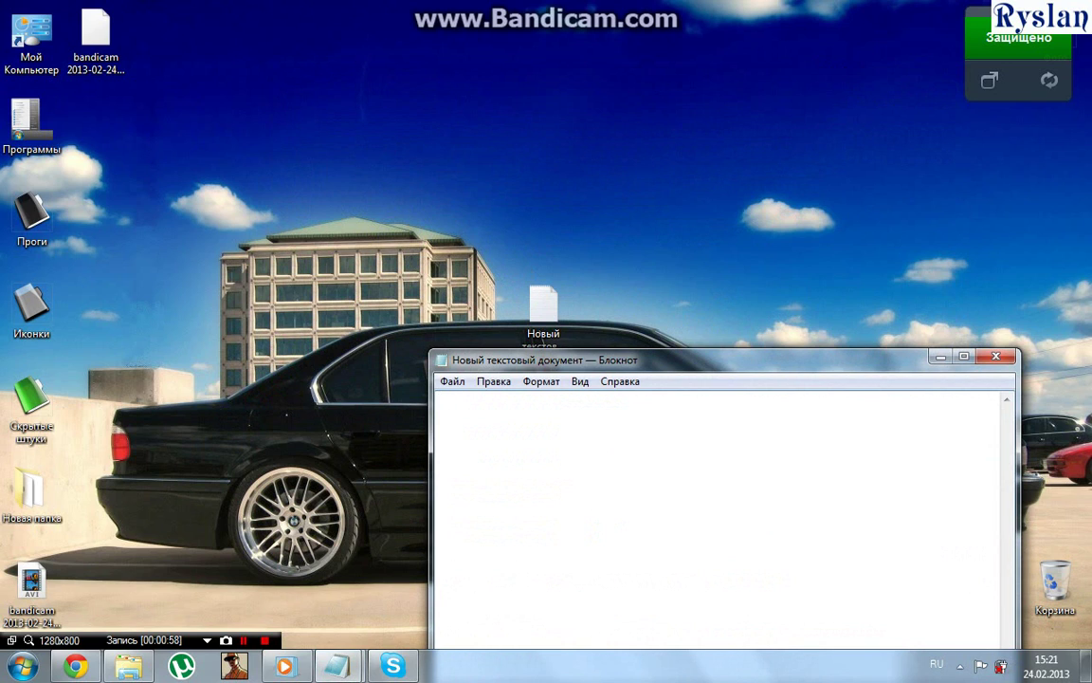
key("alt+shift")
type("copy /b")
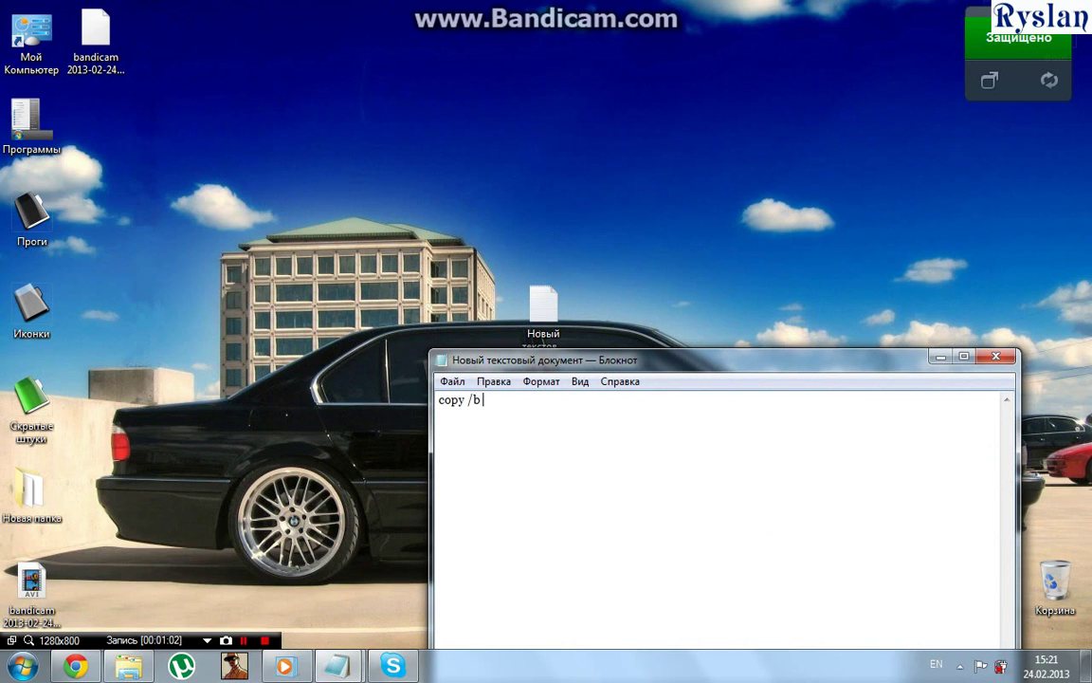
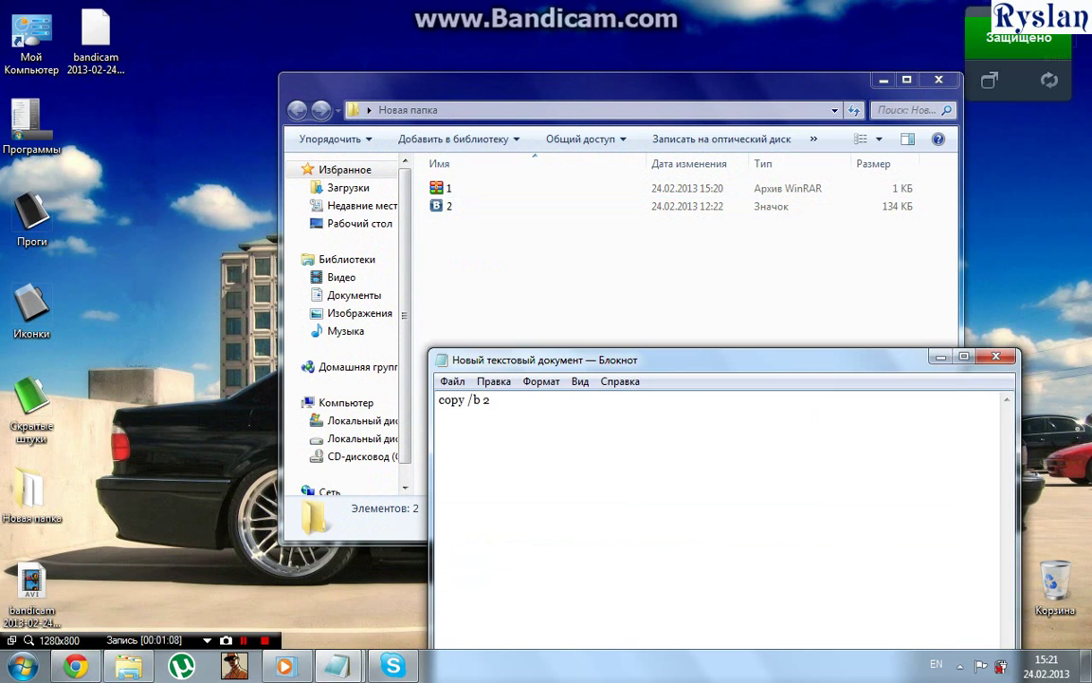
type("ico + 1.rar 100500")
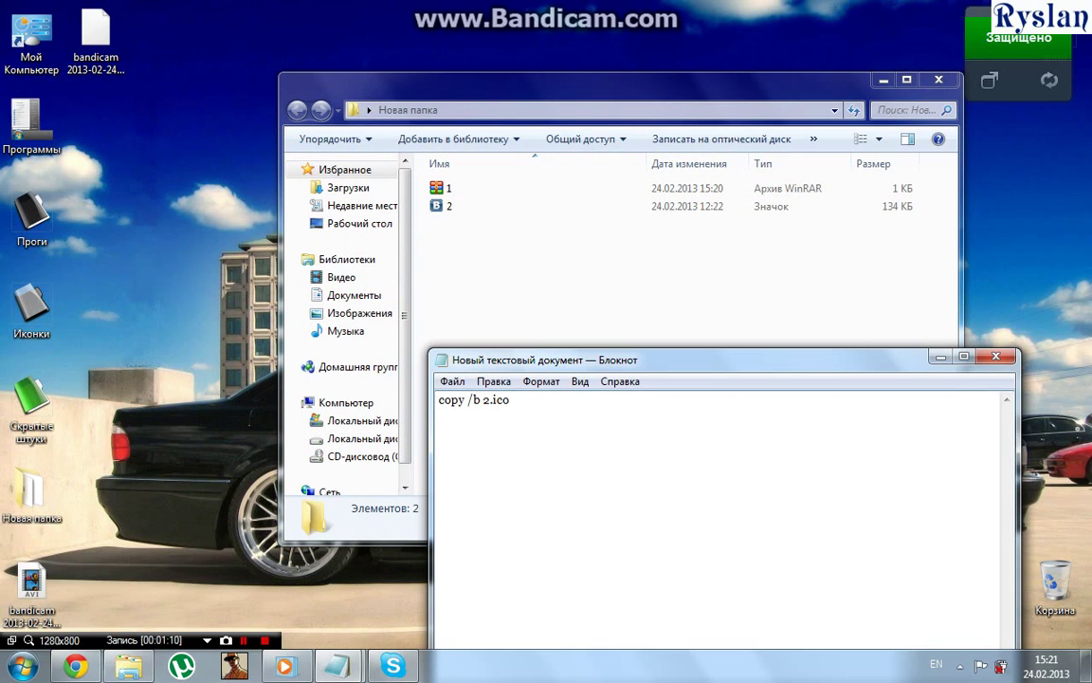
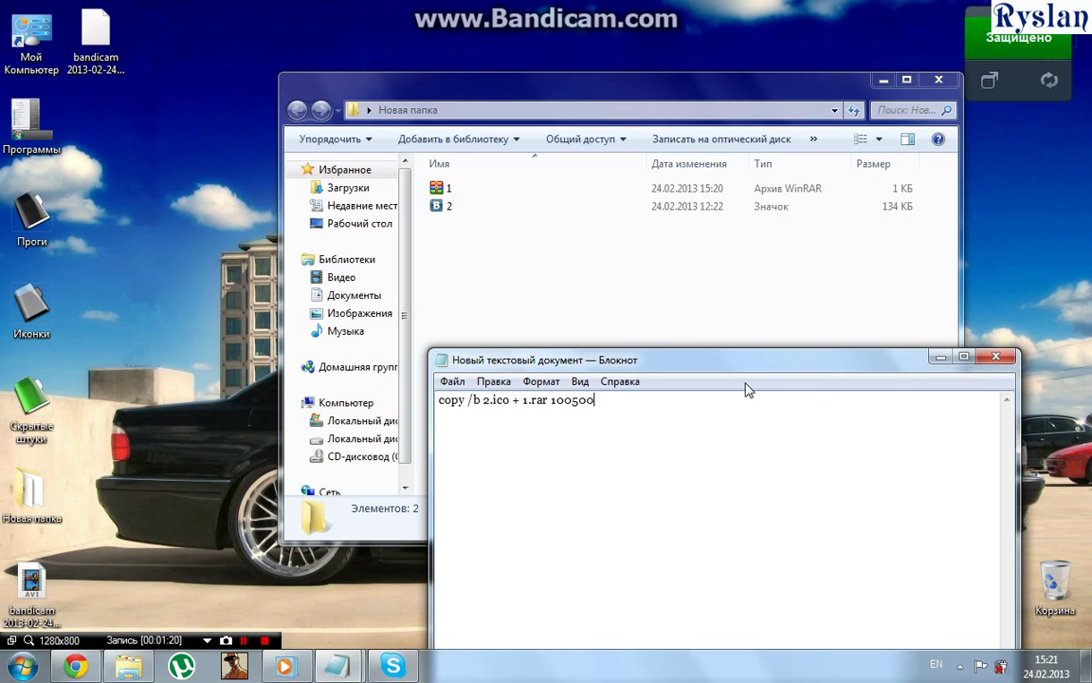
- Start saving the command document under a new name and review lines 5 and 6 of the instruction notes
left_click(453, 381)
left_click(483, 457)
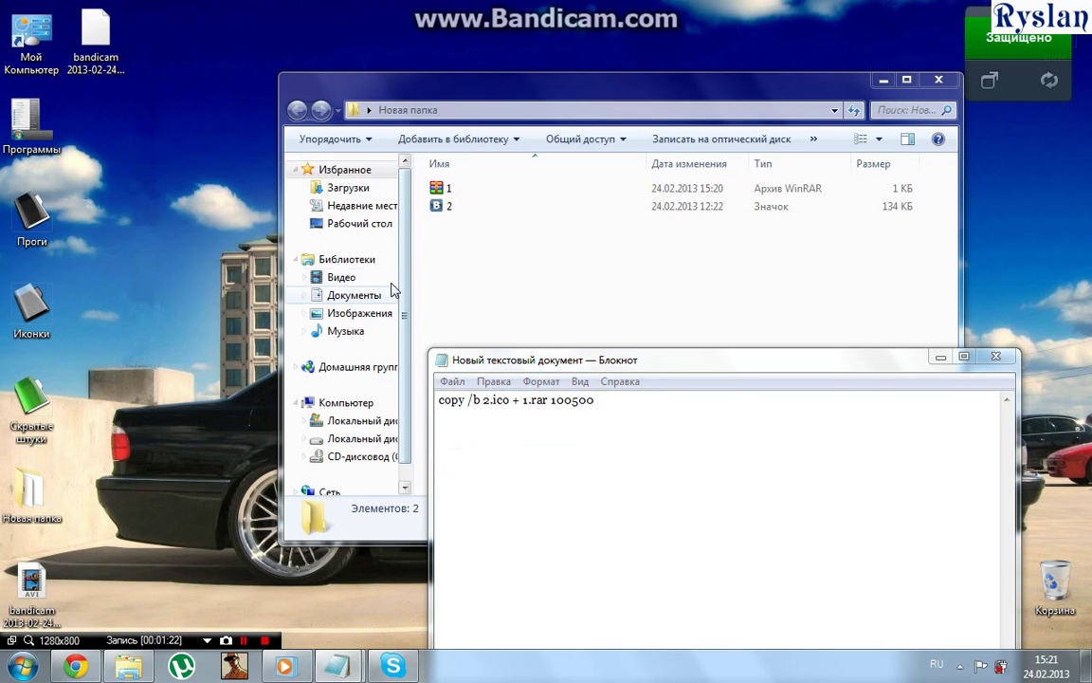
mouse_move(333, 666)
left_click(327, 616)
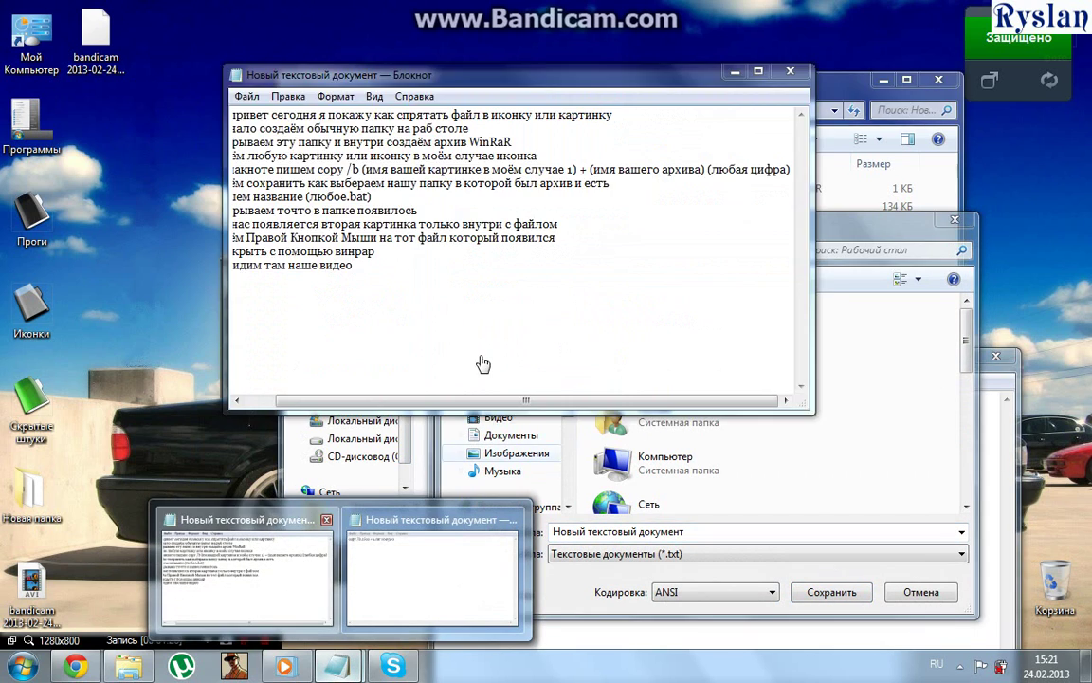
left_click_drag(456, 401, 305, 399)
left_click_drag(243, 183, 642, 183)
left_click(616, 196)
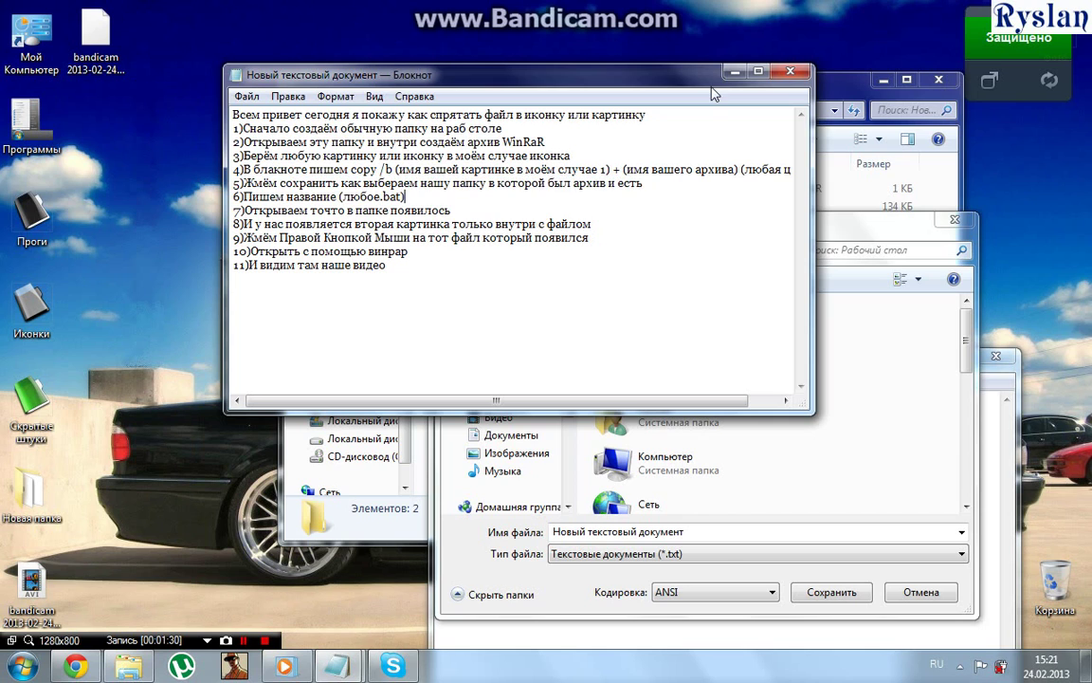
left_click(734, 73)
- Set the save type to "Все файлы" and the file name to 99.bat
left_click(678, 555)
left_click(575, 581)
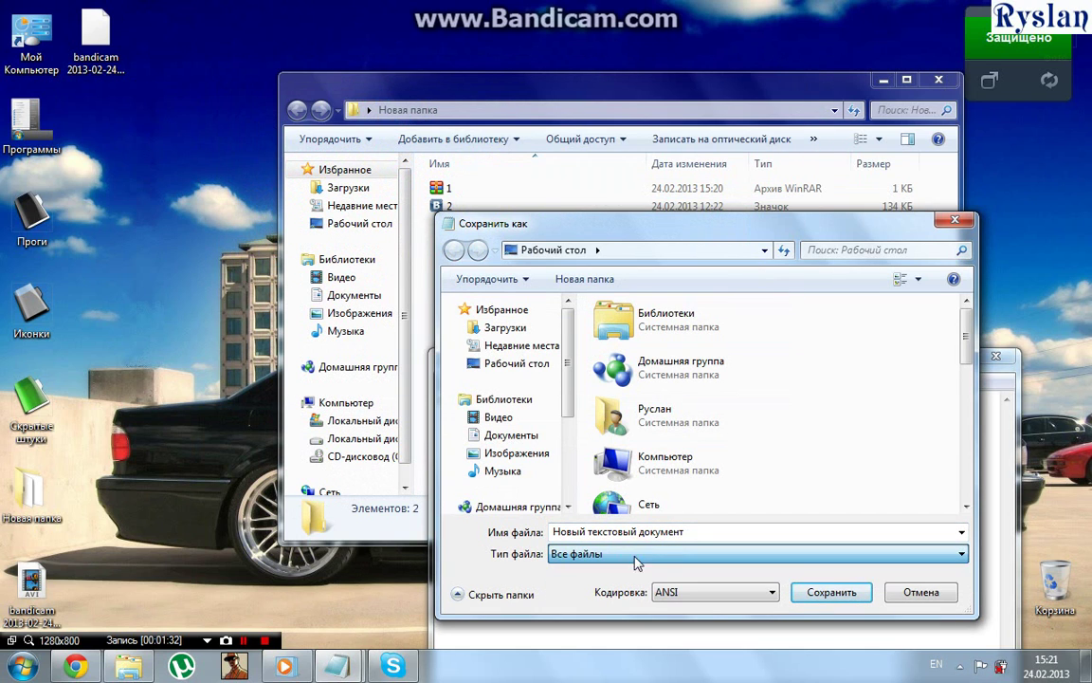
key("shift+Tab")
type("1")
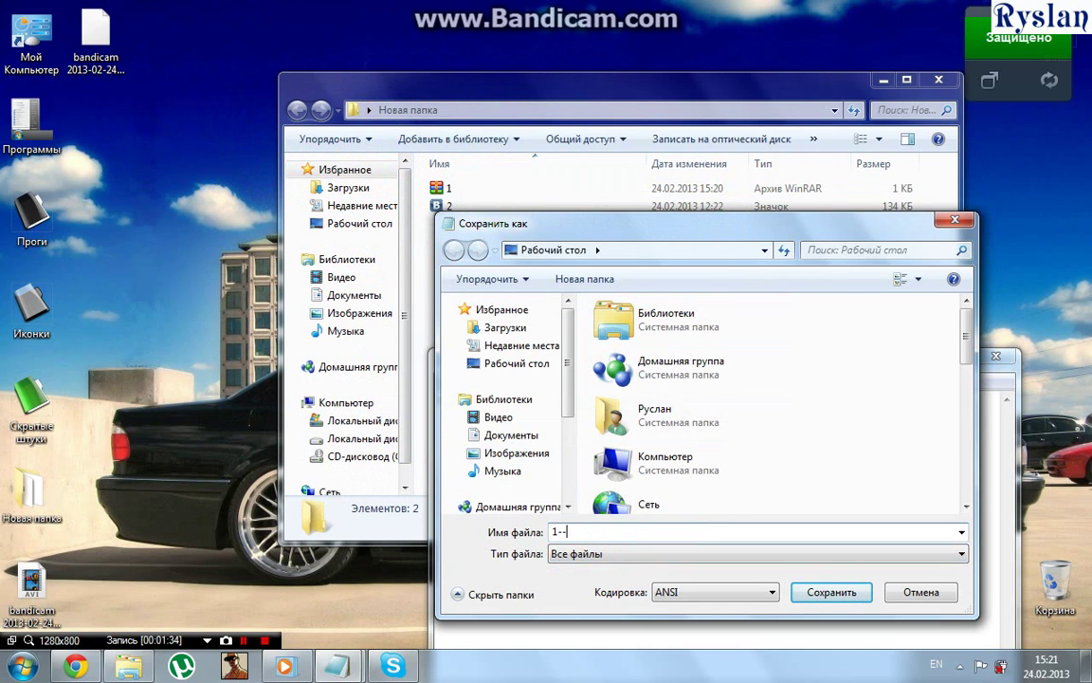
type("--")
key("BackSpace")
key("BackSpace")
type("99.bat")
- Save the batch file into "Новая папка" and close the document
scroll(743, 409, "down", 5)
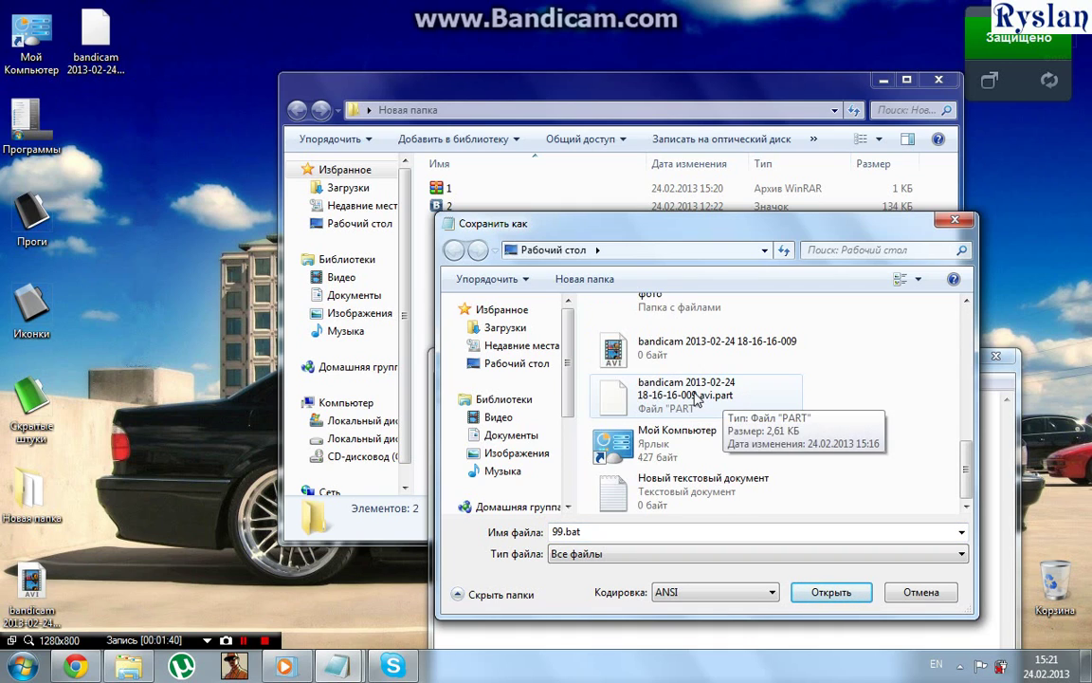
scroll(692, 401, "up", 3)
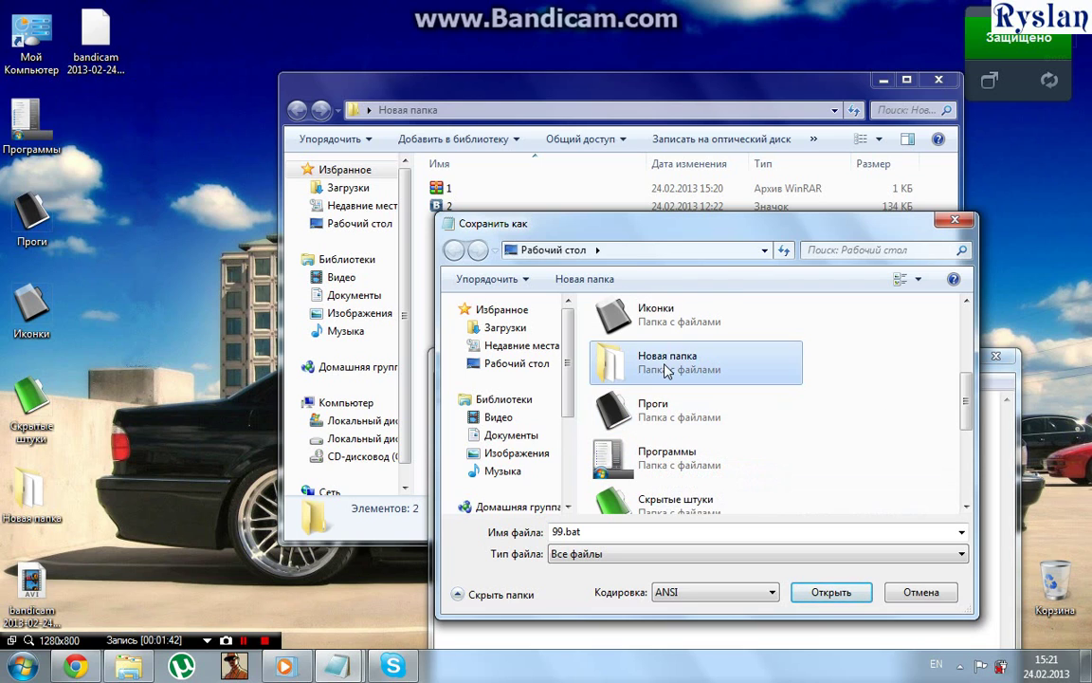
double_click(665, 364)
left_click(809, 591)
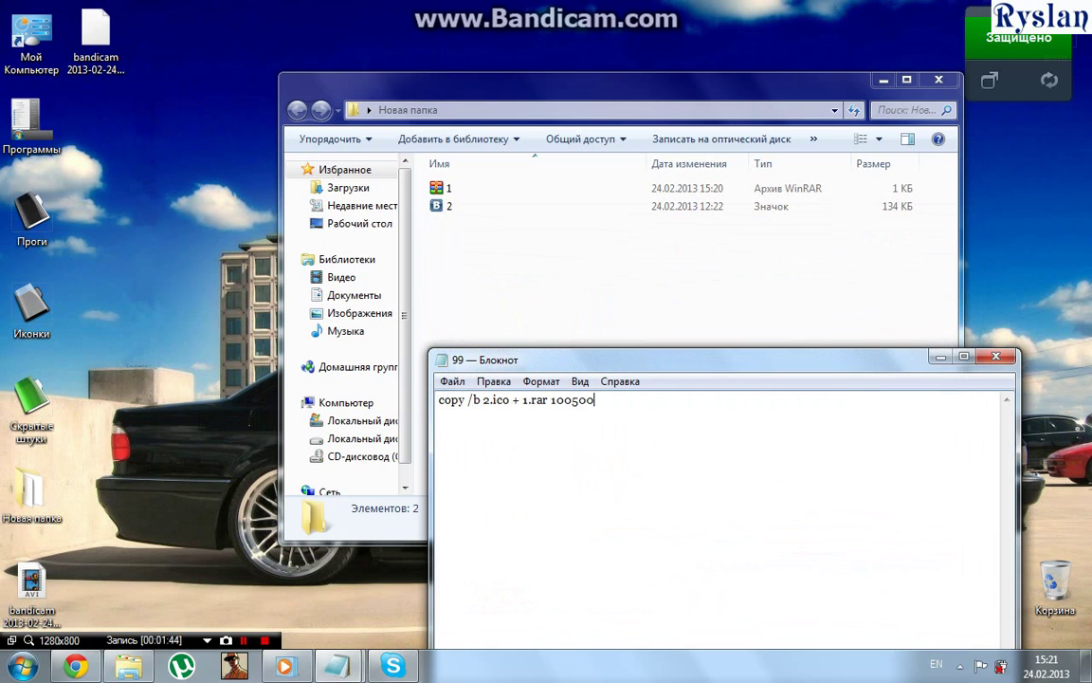
left_click(995, 356)
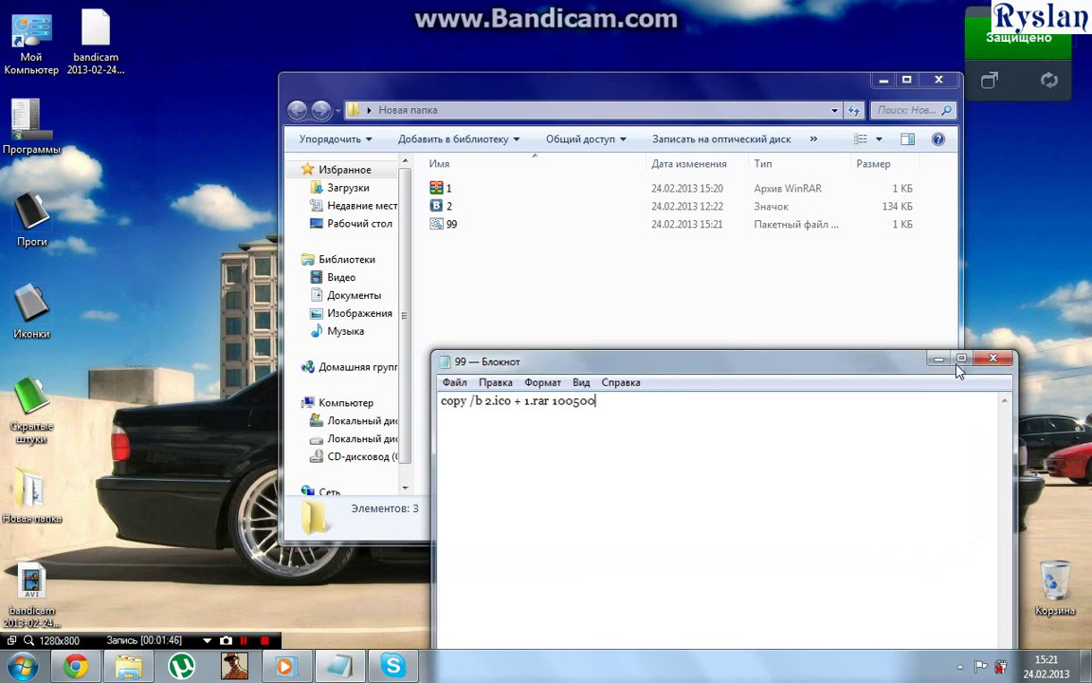
- Review line 7 of the instruction notes and run the 99 batch file in "Новая папка"
left_click(452, 226)
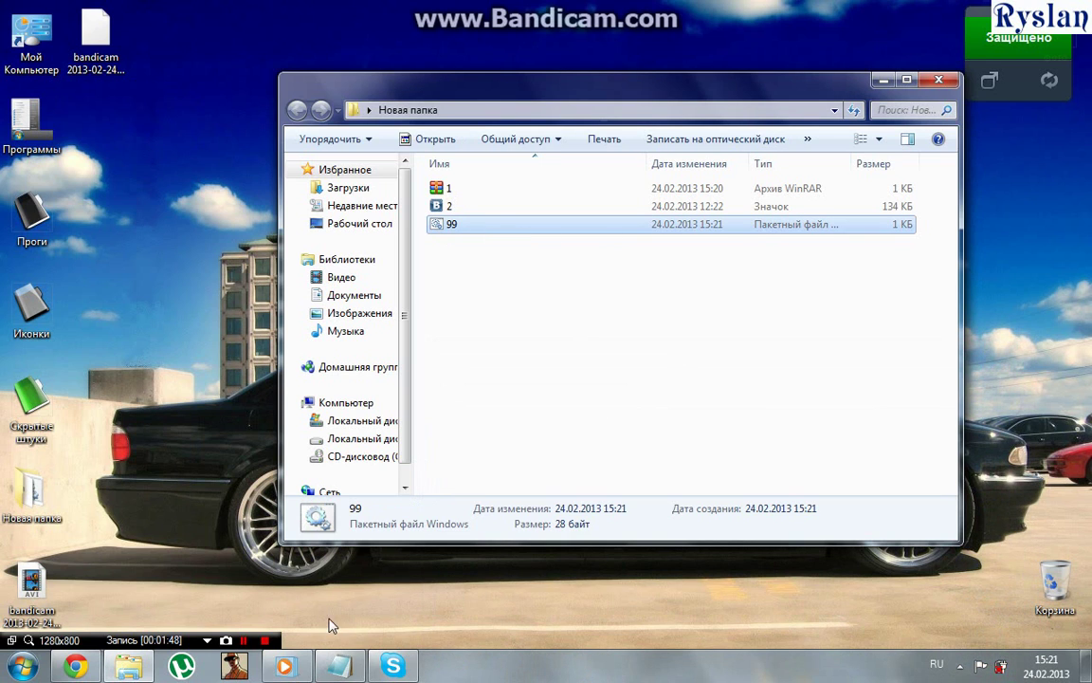
key("alt+Tab")
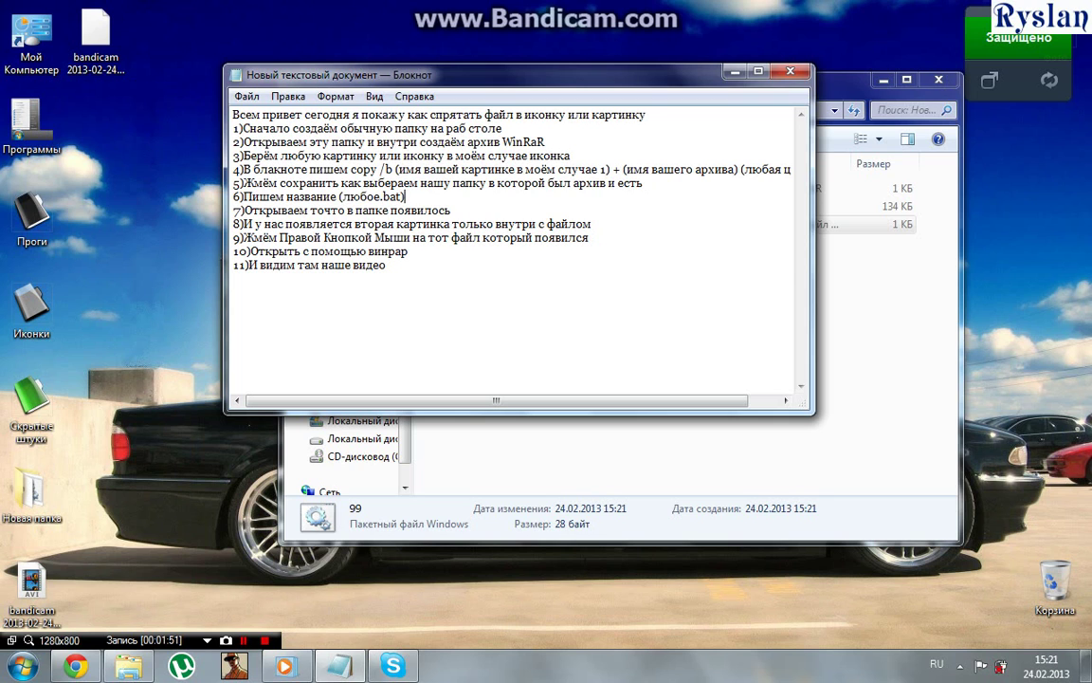
left_click_drag(454, 210, 233, 210)
left_click(459, 211)
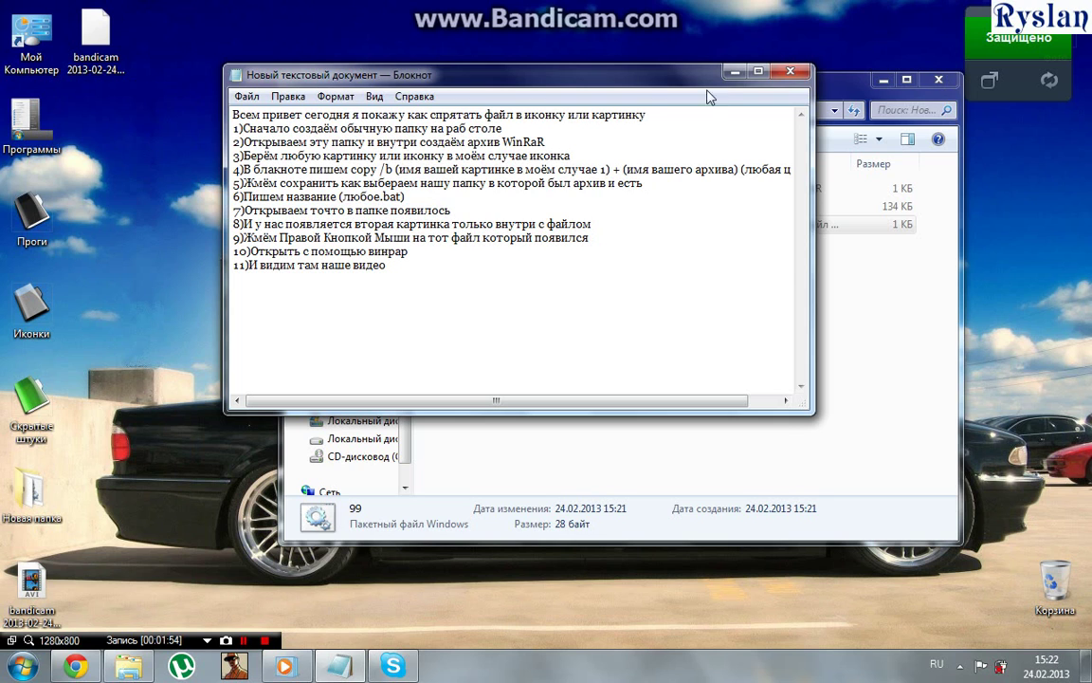
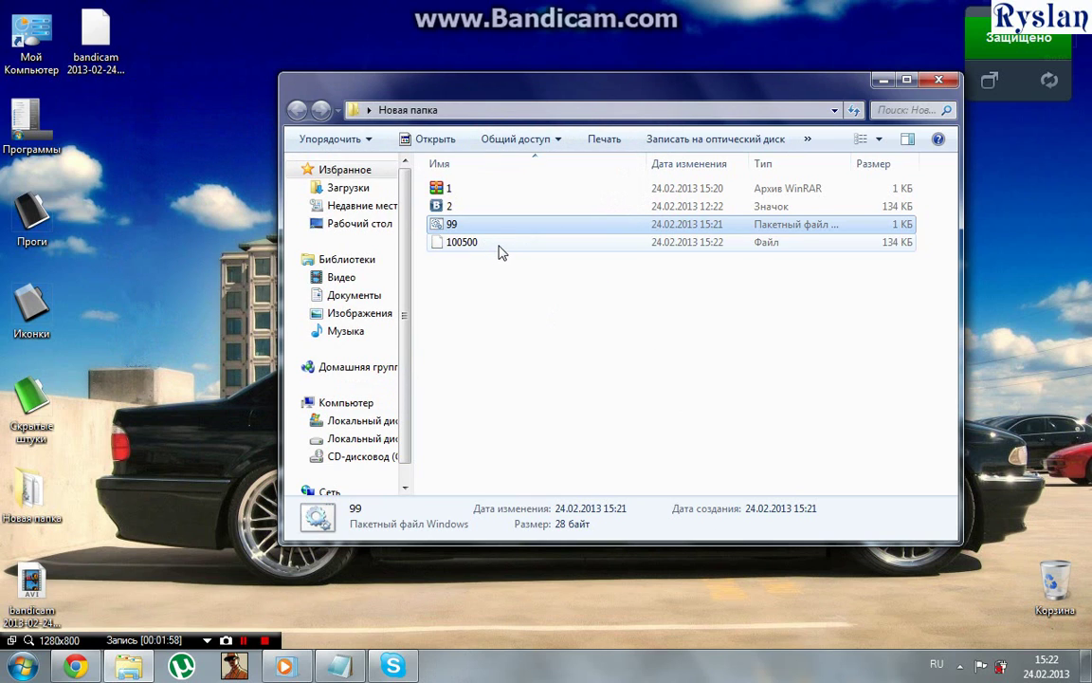
- Try to open the 100500 file in "Новая папка" and look through the programs offered for it
left_click(497, 249)
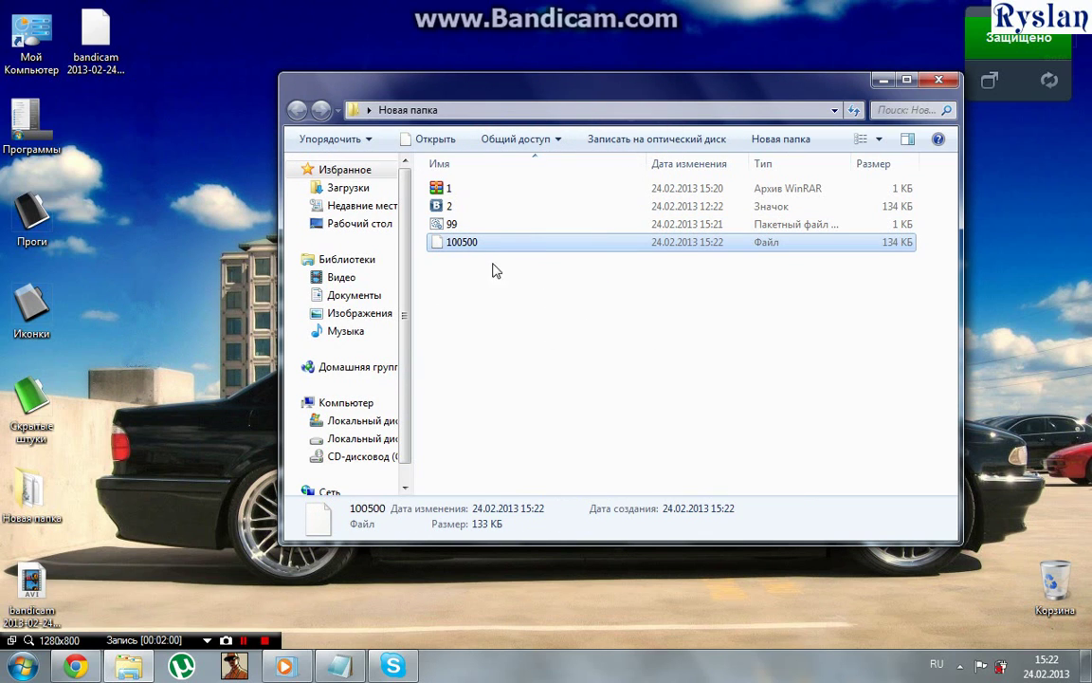
right_click(491, 247)
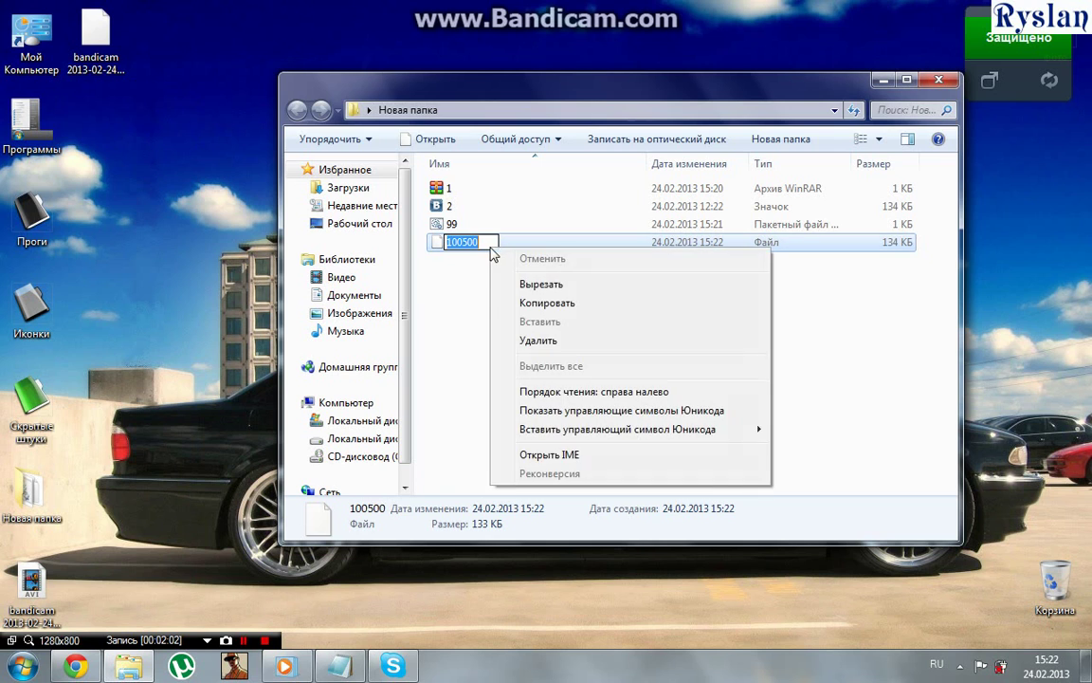
left_click(446, 301)
right_click(526, 247)
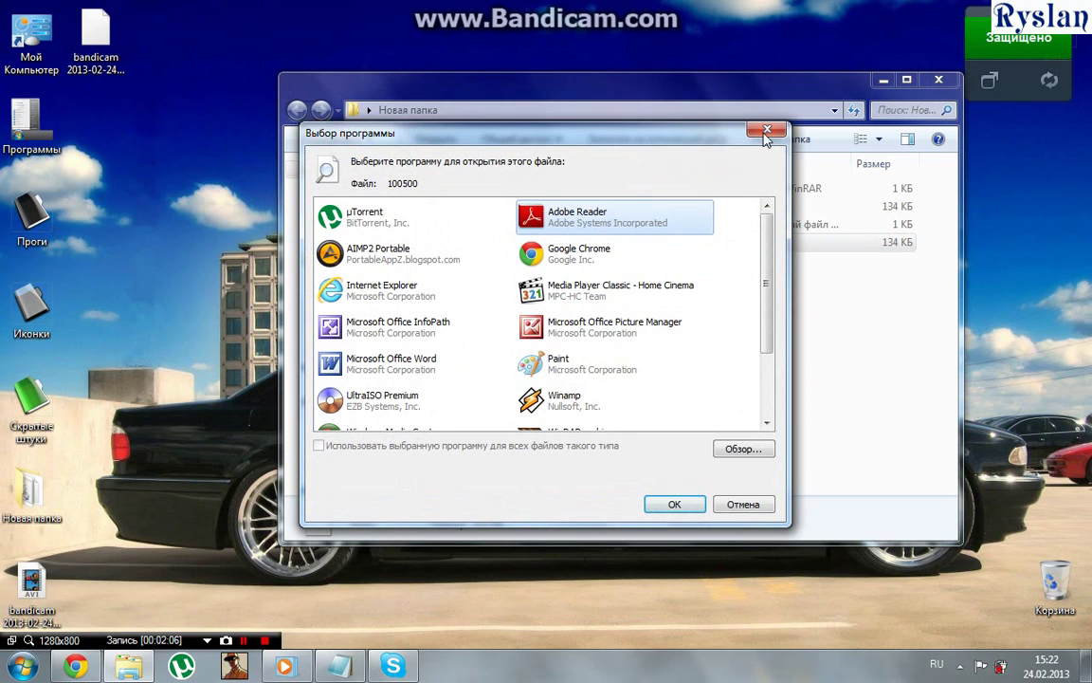
left_click(757, 305)
left_click_drag(768, 324, 754, 303)
left_click(761, 131)
left_click(554, 248)
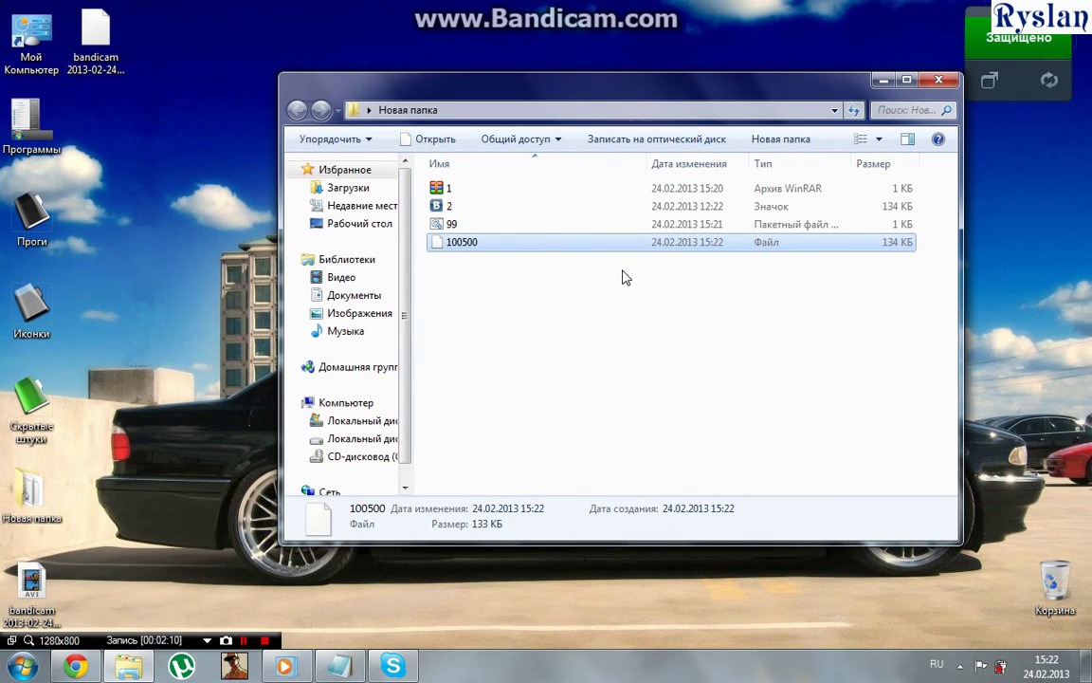
left_click(552, 247)
- Review lines 8 and 9 of the instruction notes and check the 100500 file's available actions for opening it with WinRAR
left_click(340, 668)
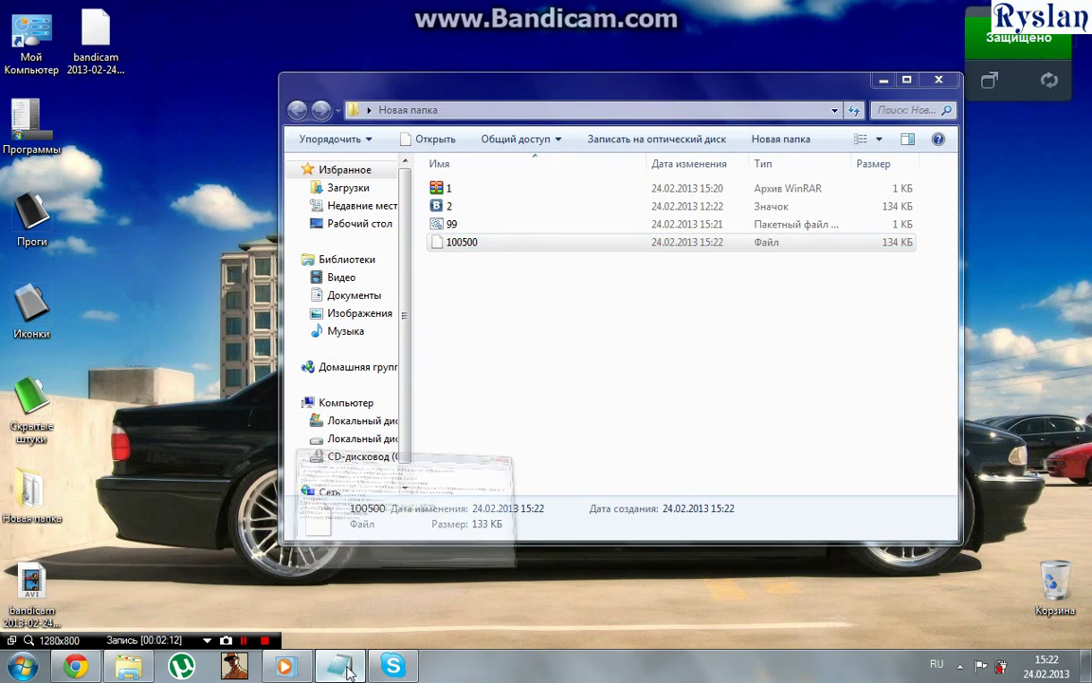
left_click_drag(592, 223, 245, 223)
left_click_drag(594, 239, 221, 245)
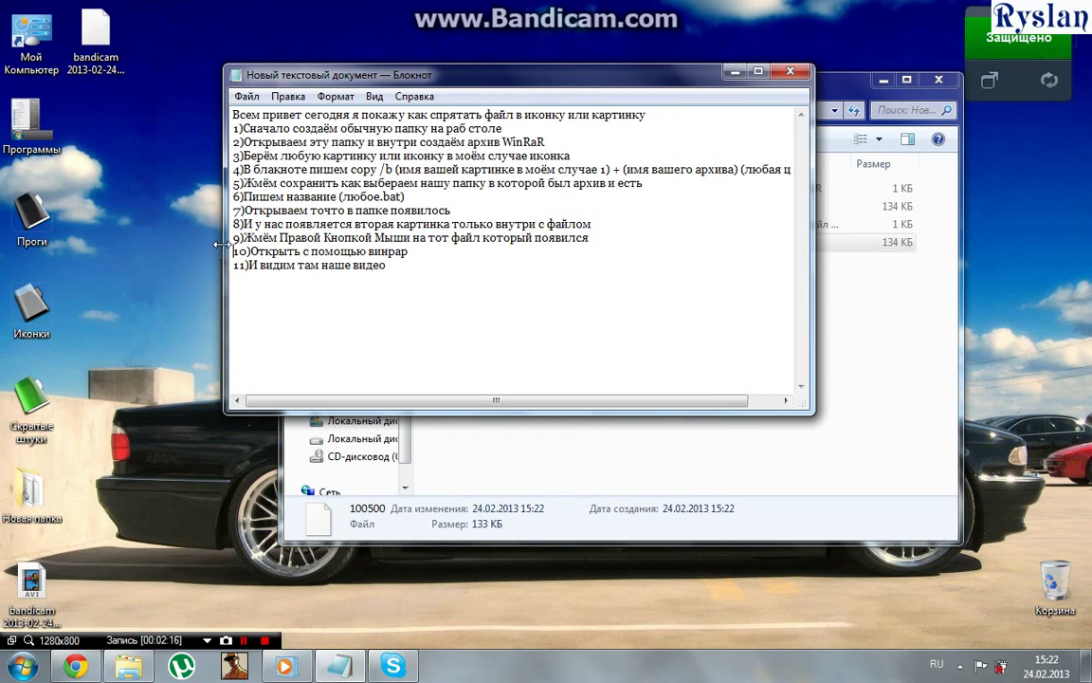
left_click(735, 71)
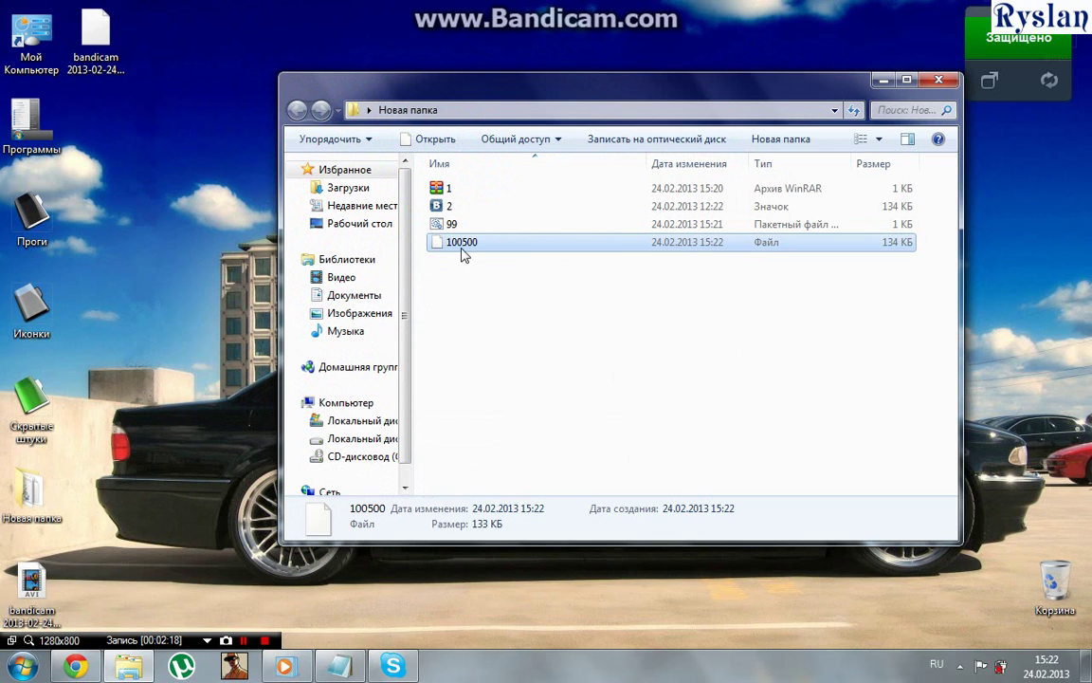
right_click(463, 249)
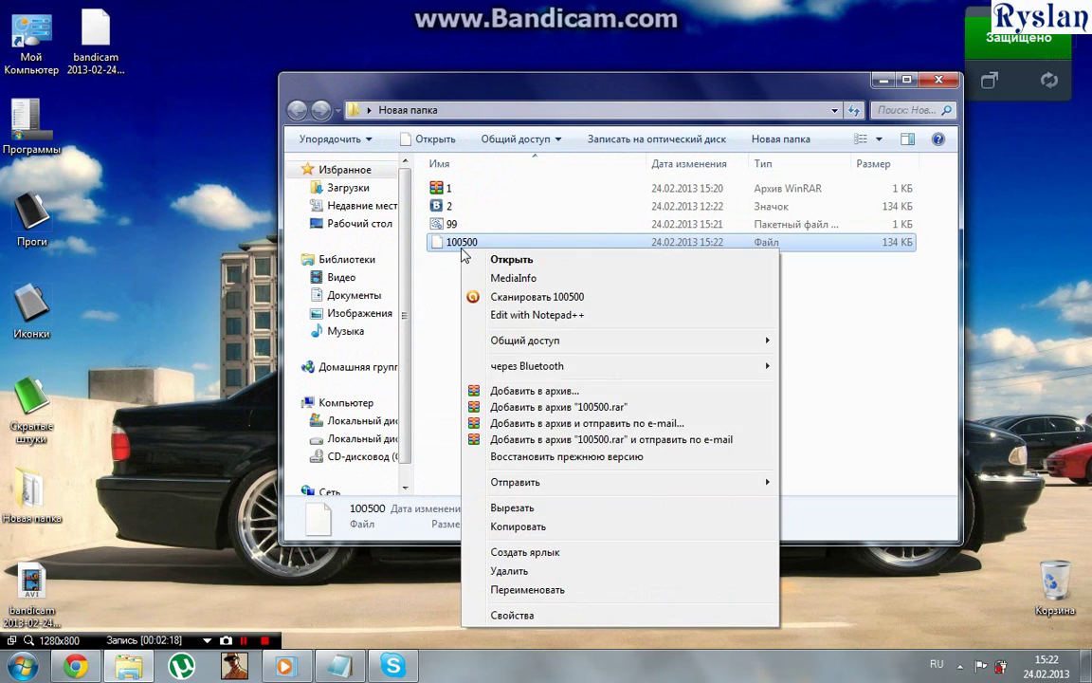
left_click(880, 296)
- Add "Хз чё у меня получилось но у вас должно получится это первый раз у меня неполучилось" below line 11 of the notes
left_click(340, 668)
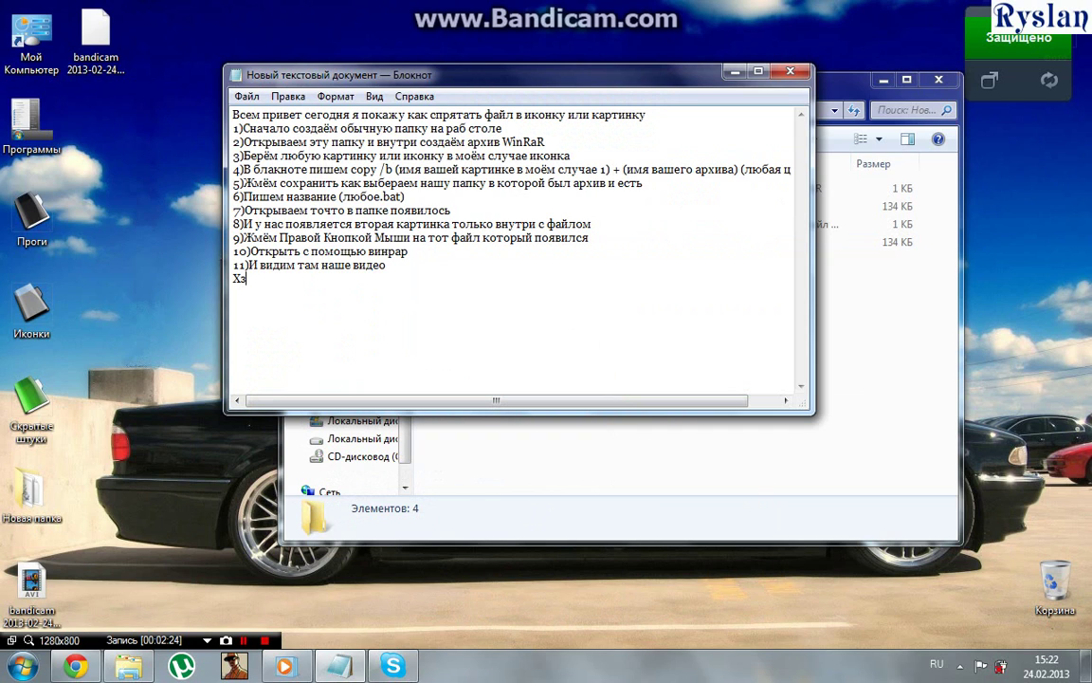
type("чё у меня полу")
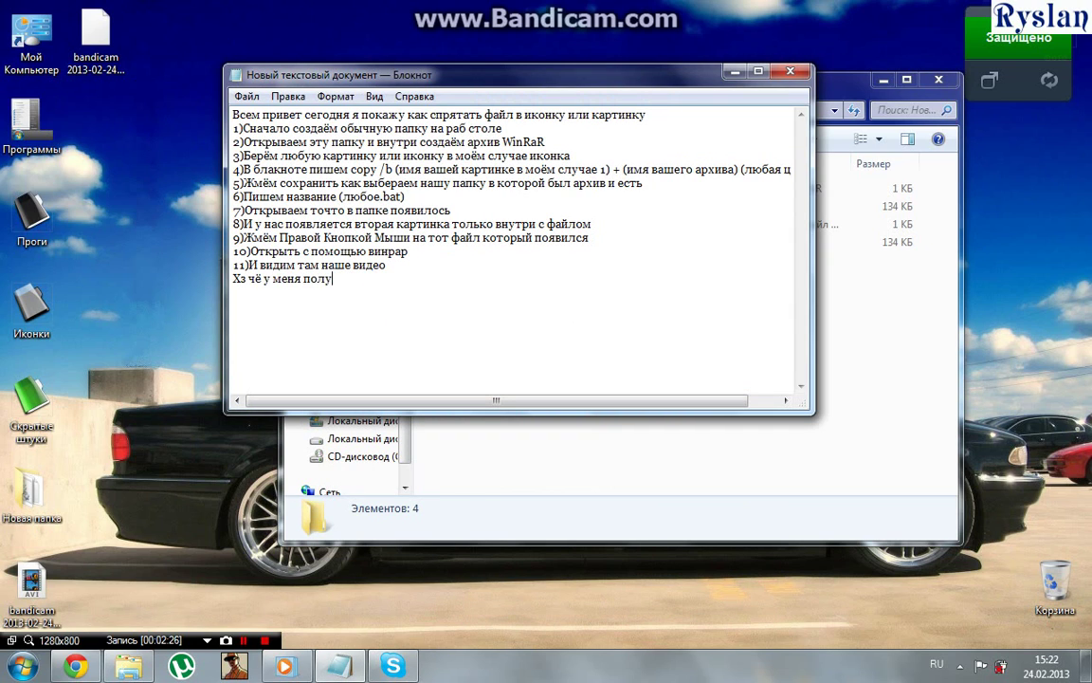
type("чилось но у вас дол")
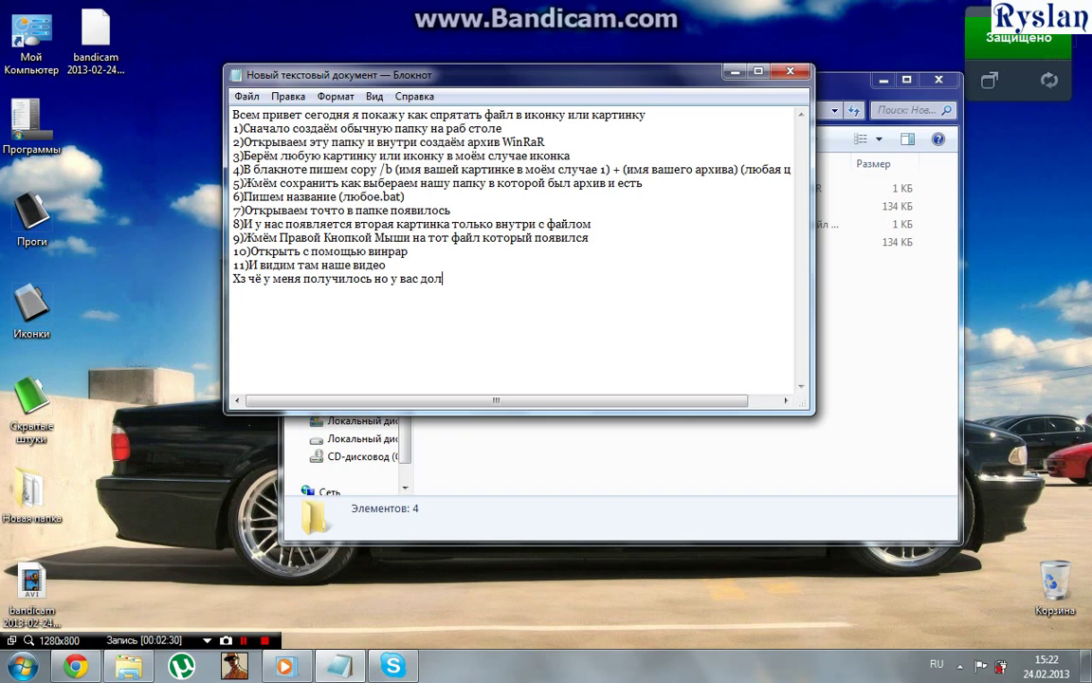
type("жно получится э")
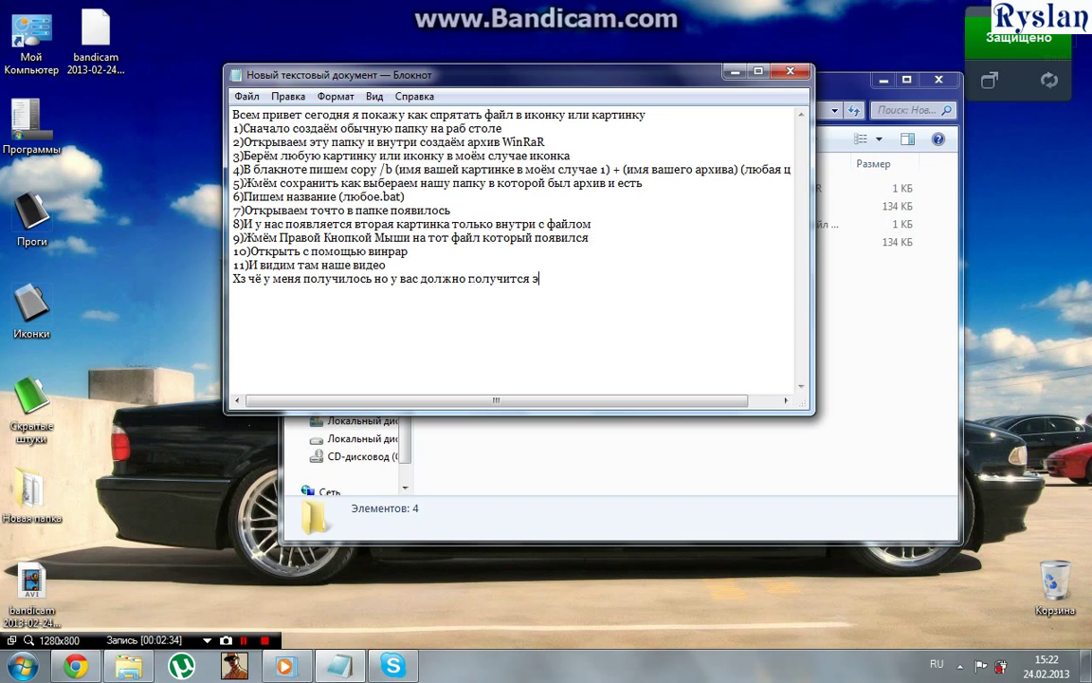
type("то перый раз у меня непол")
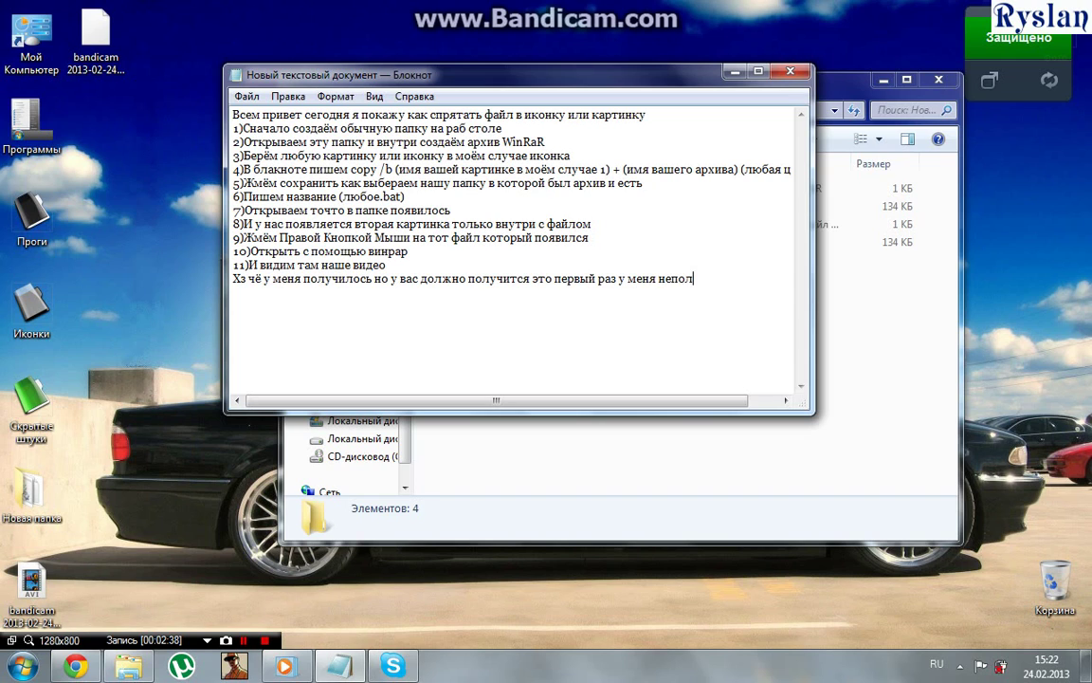
type("училось")
- Add the closing line "Всем Спасибо за просмотр Подписывайтесь на канал ставьте лайки и всё пока удачи вам в прятонье ))" to the notes
type("Всем")
type(" С")
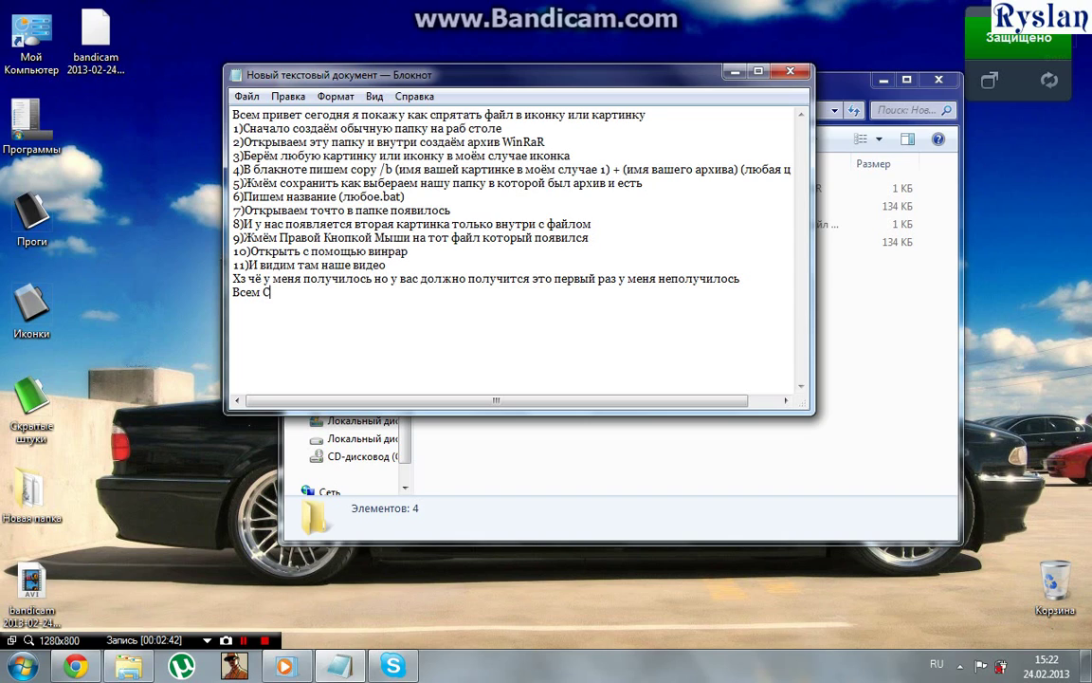
type("пасибо за просмотр")
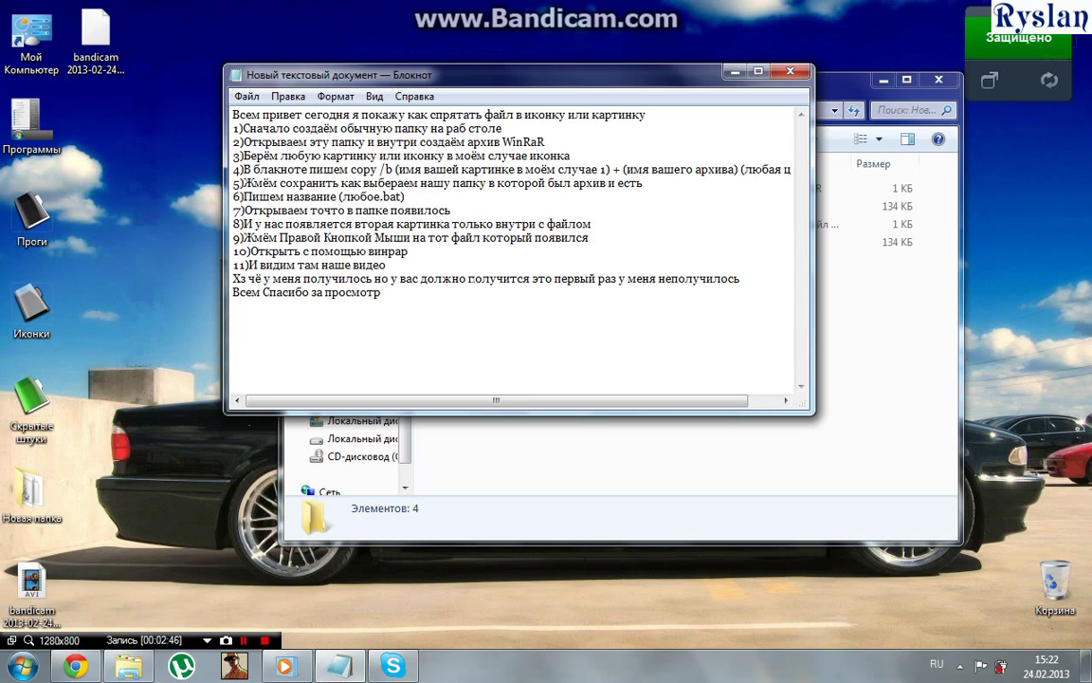
type(" Подписывайтесь на к")
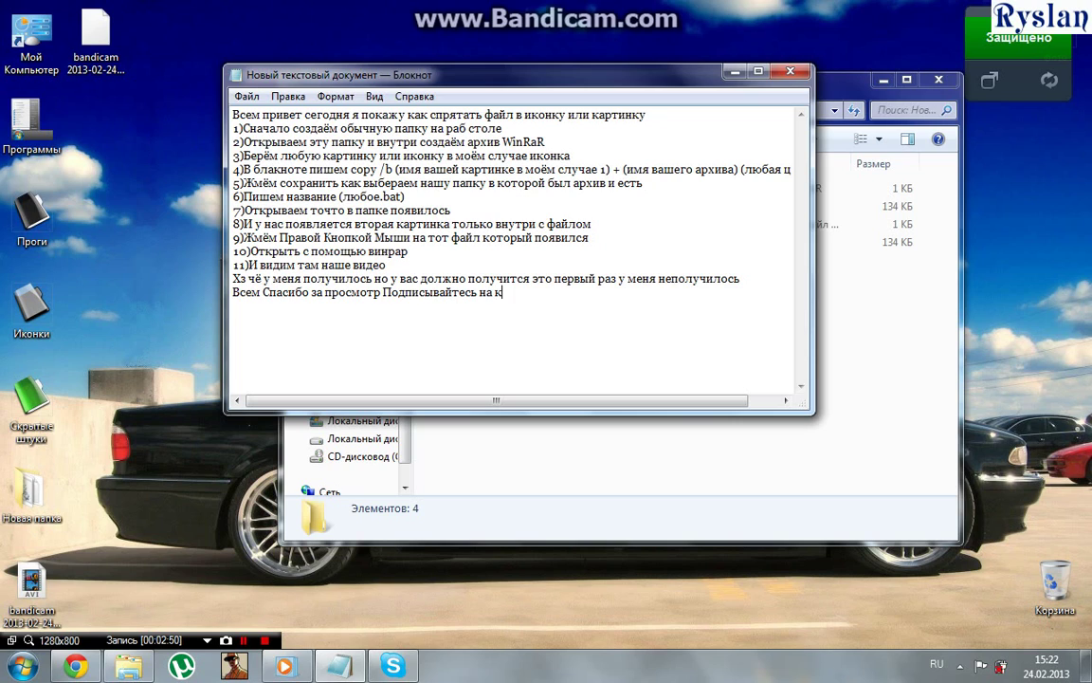
type("онал ")
type("на")
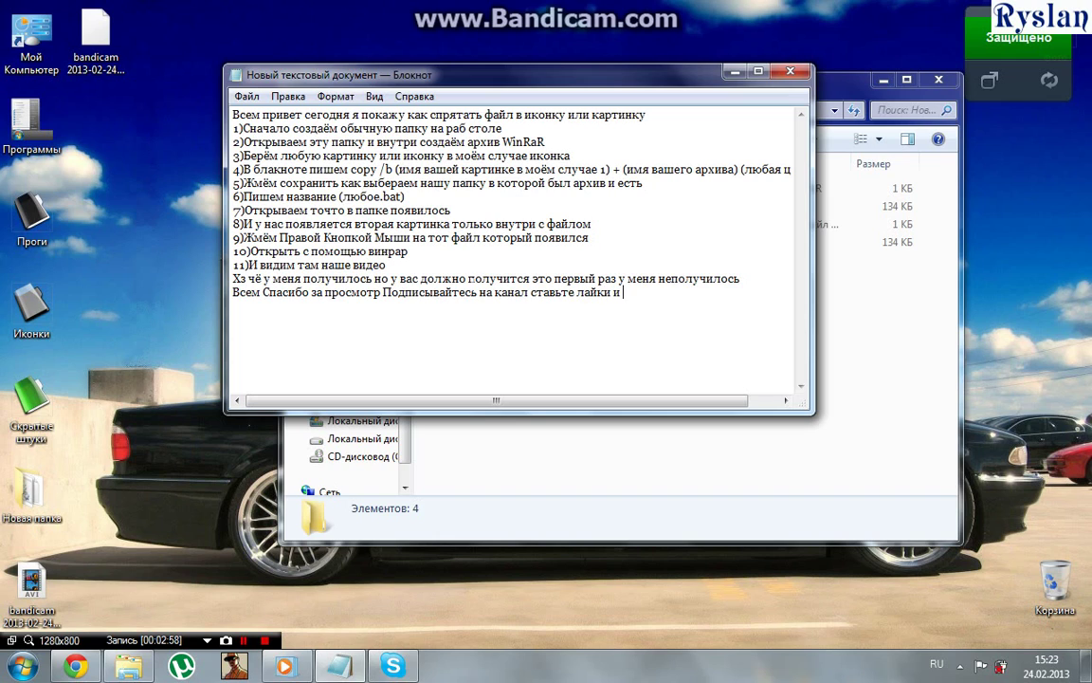
type("всем спсб")
key("BackSpace")
key("BackSpace")
key("BackSpace")
type("ока удачи вам ")
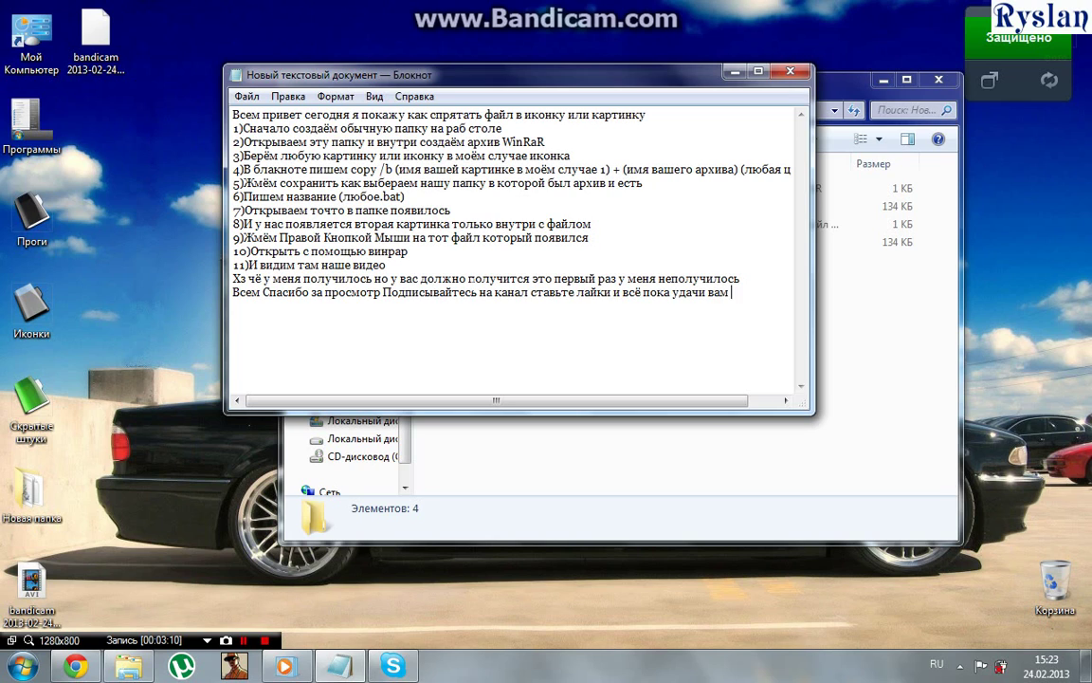
type("в прятонье")
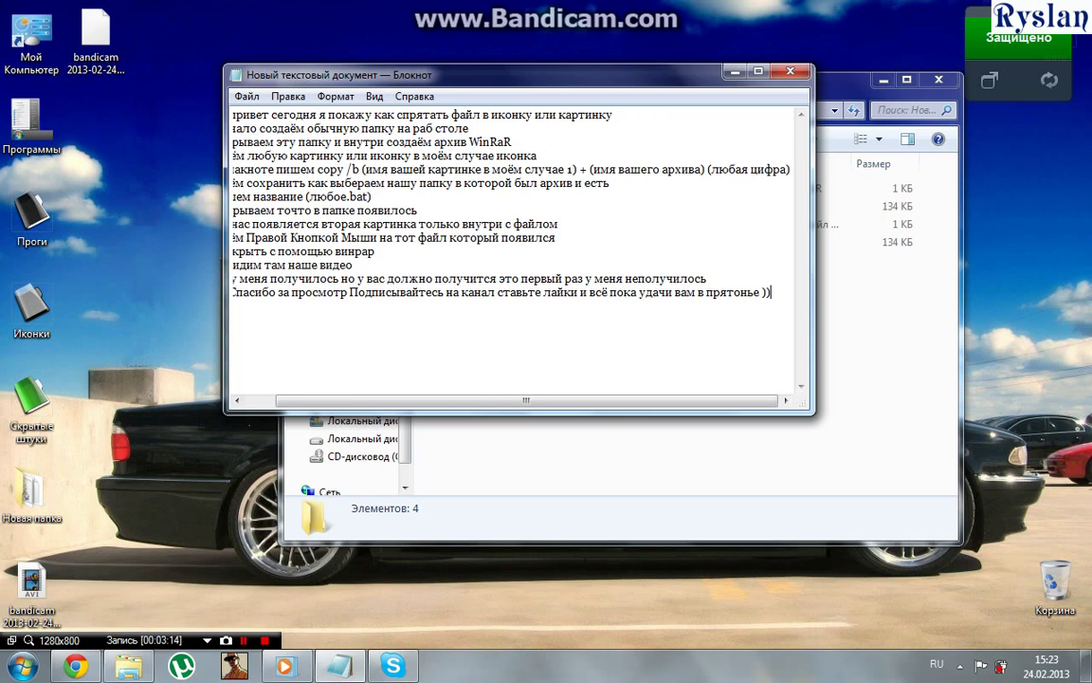